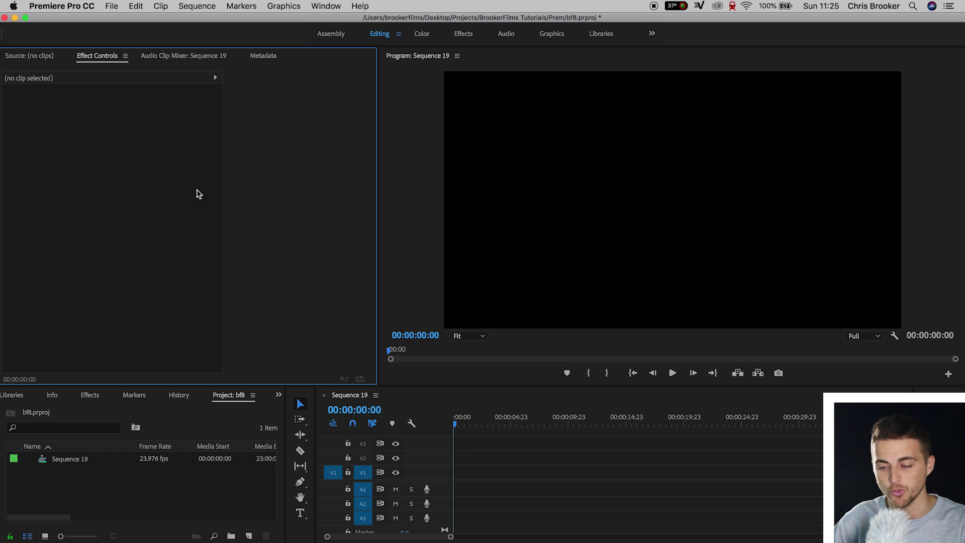
Step: Create a new 1920×1080 legacy title named Title 29 via File > New > Legacy Title
{"action": "left_click", "coordinate": [112, 6]}
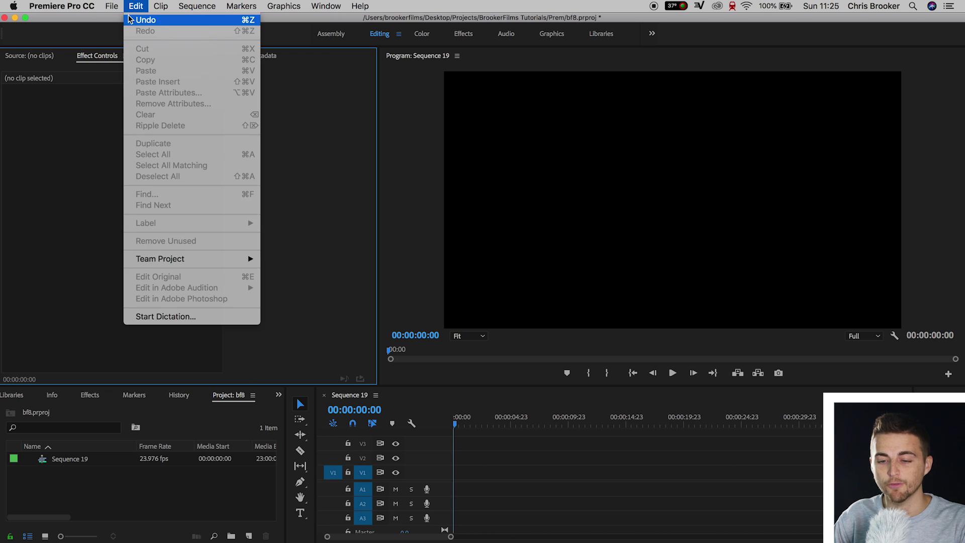
{"action": "mouse_move", "coordinate": [235, 23]}
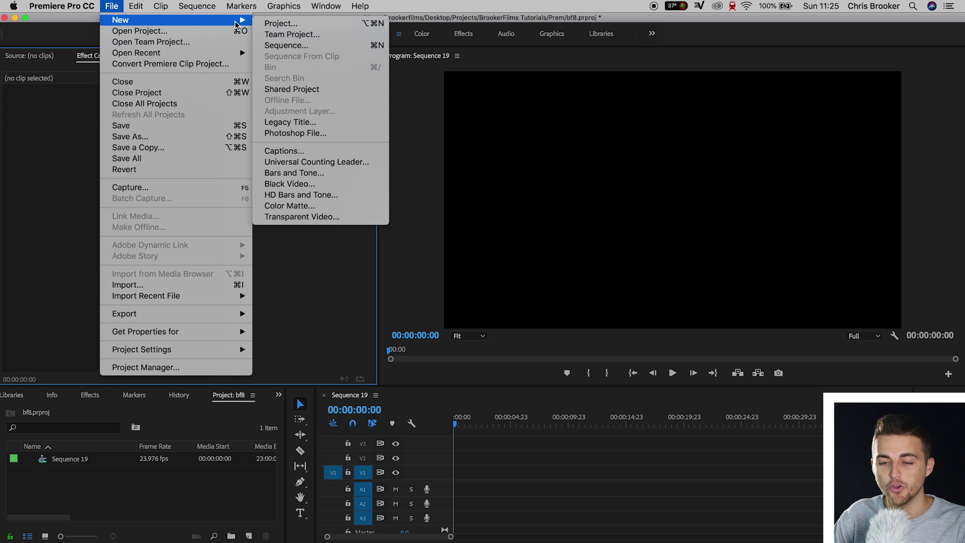
{"action": "left_click", "coordinate": [291, 121]}
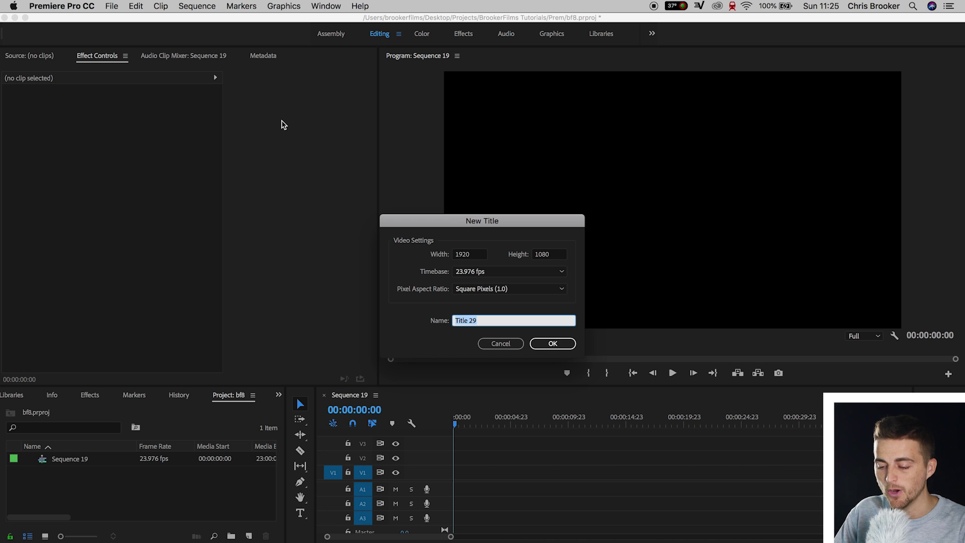
{"action": "key", "text": "Return"}
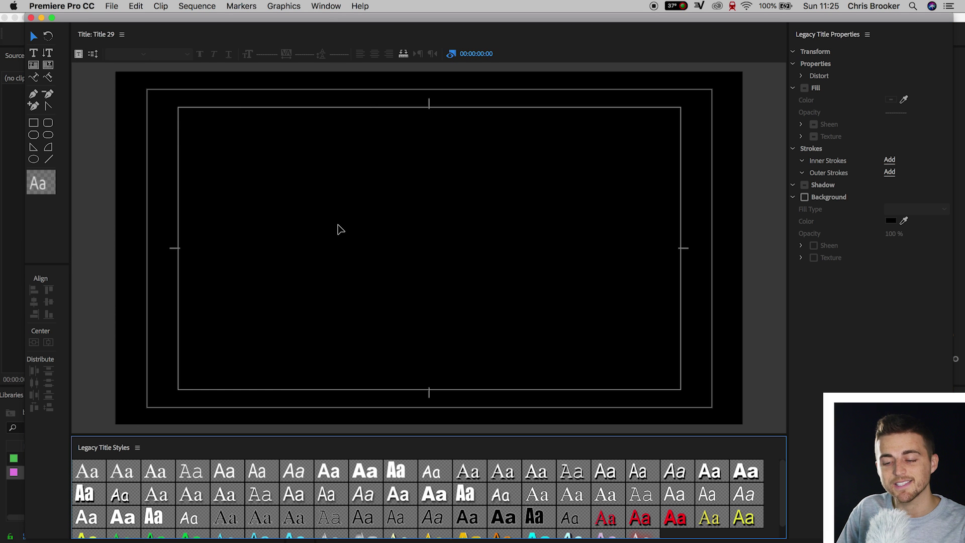
Step: Type the word CHRIS in a text box on the title canvas
{"action": "left_click", "coordinate": [33, 52]}
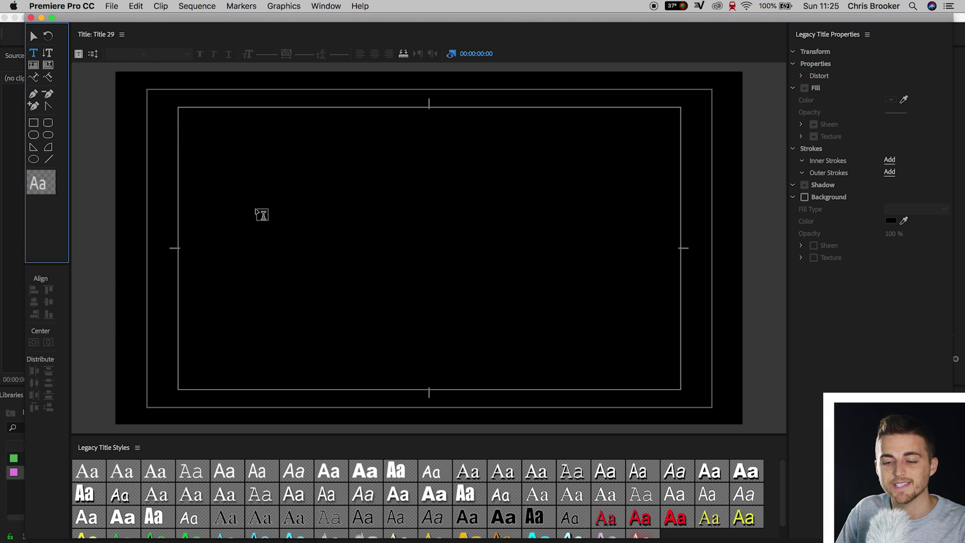
{"action": "left_click", "coordinate": [256, 208]}
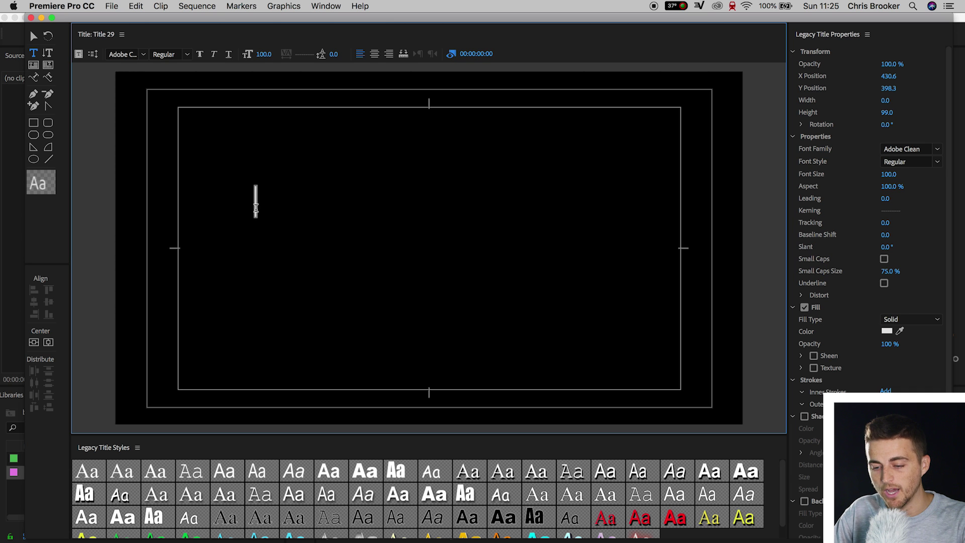
{"action": "type", "text": "CHRIS"}
Step: Set CHRIS to the Avenir font, Black weight, at size 233
{"action": "key", "text": "super+a"}
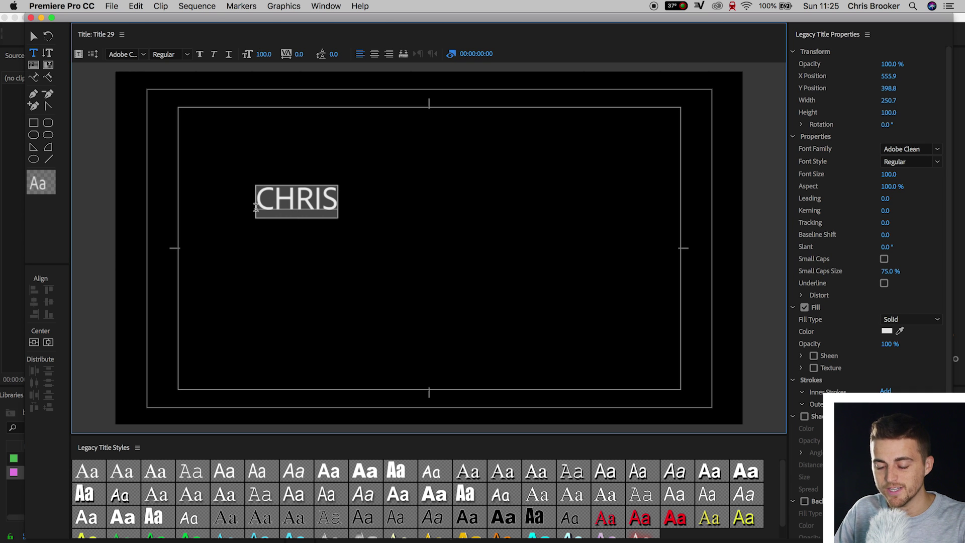
{"action": "left_click", "coordinate": [123, 55]}
{"action": "type", "text": "Avenir"}
{"action": "key", "text": "Return"}
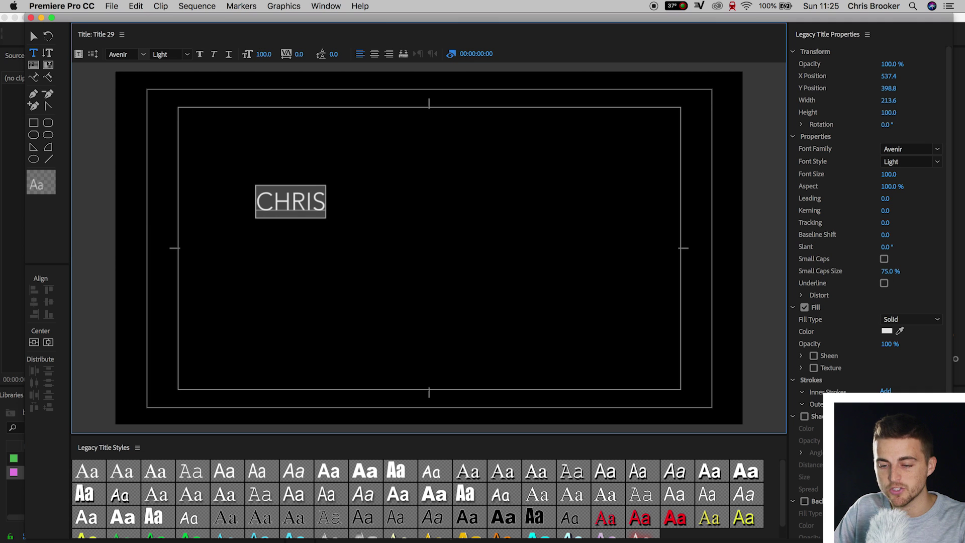
{"action": "left_click", "coordinate": [187, 54]}
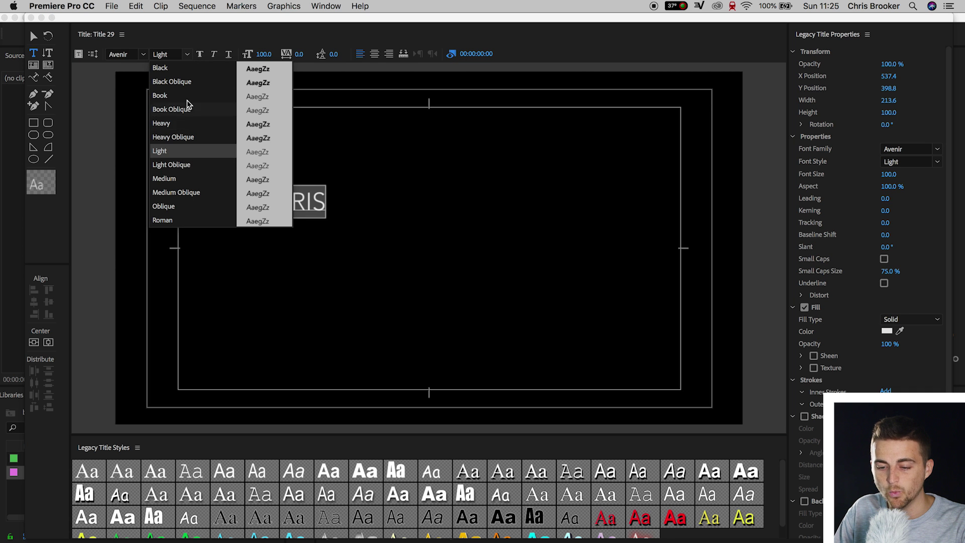
{"action": "left_click", "coordinate": [196, 71]}
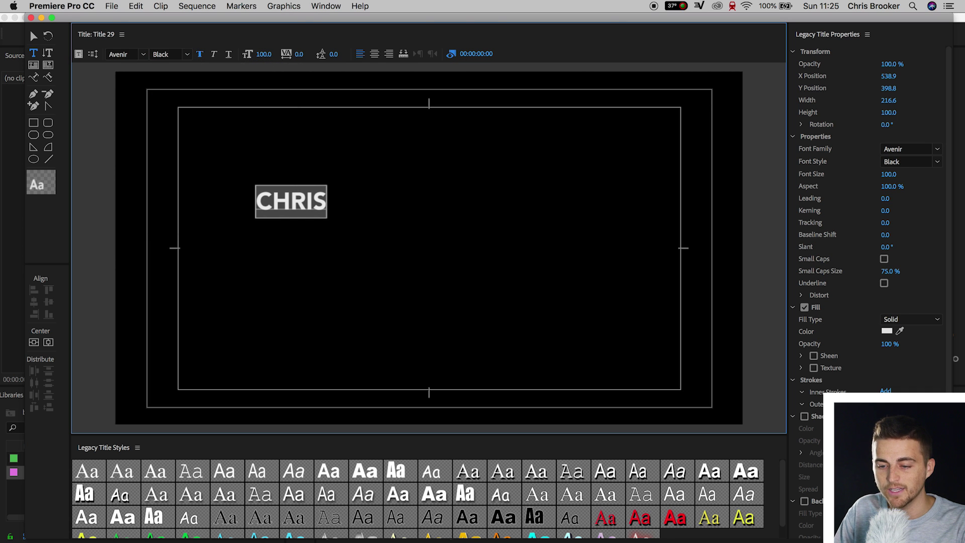
{"action": "left_click_drag", "start_coordinate": [264, 53], "coordinate": [320, 53]}
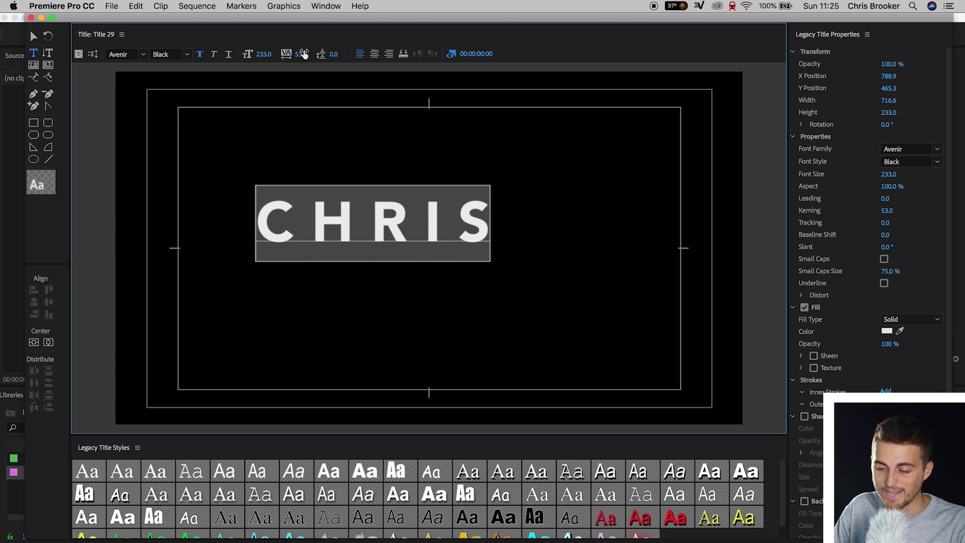
Step: Fill CHRIS with pure white and centre it horizontally and vertically in the frame
{"action": "left_click", "coordinate": [887, 330]}
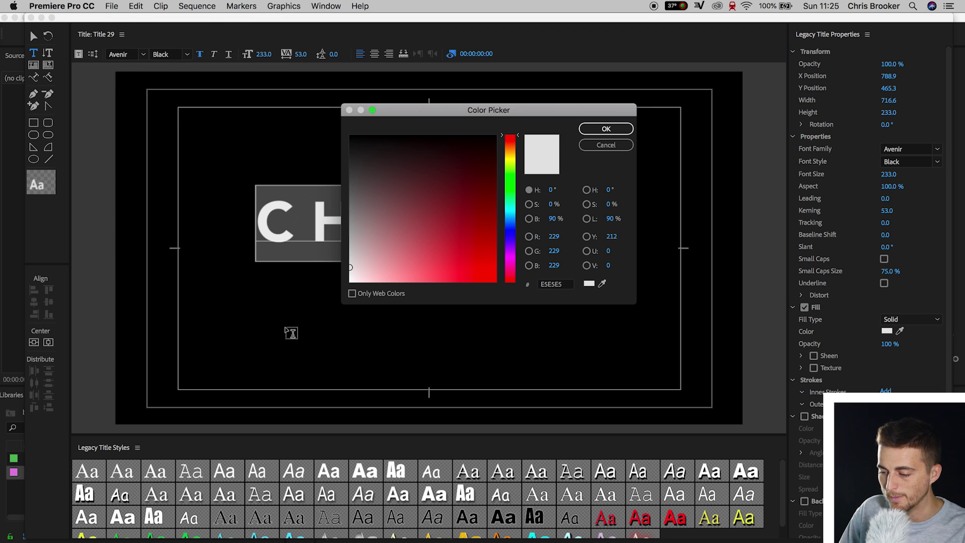
{"action": "left_click_drag", "start_coordinate": [382, 228], "coordinate": [281, 336]}
{"action": "left_click", "coordinate": [598, 129]}
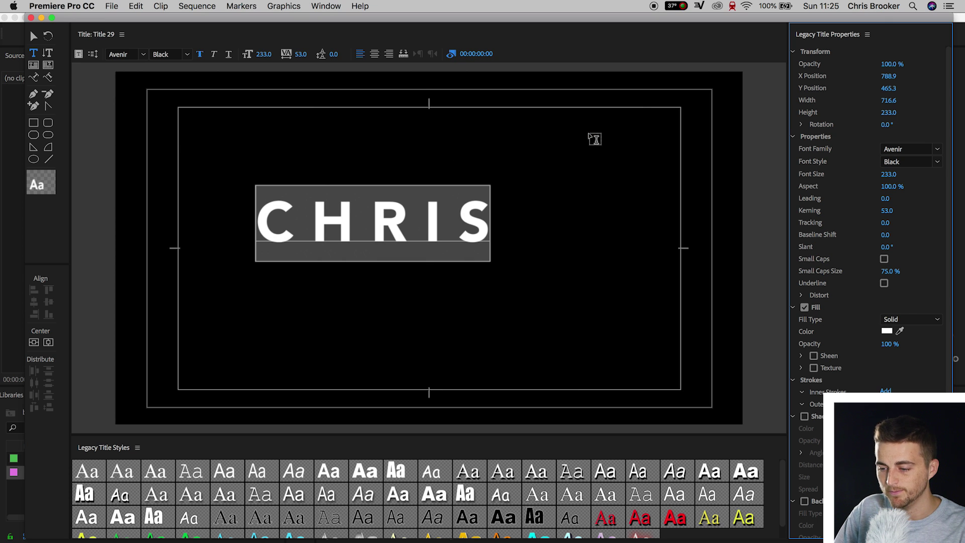
{"action": "left_click", "coordinate": [48, 341]}
{"action": "left_click", "coordinate": [33, 341]}
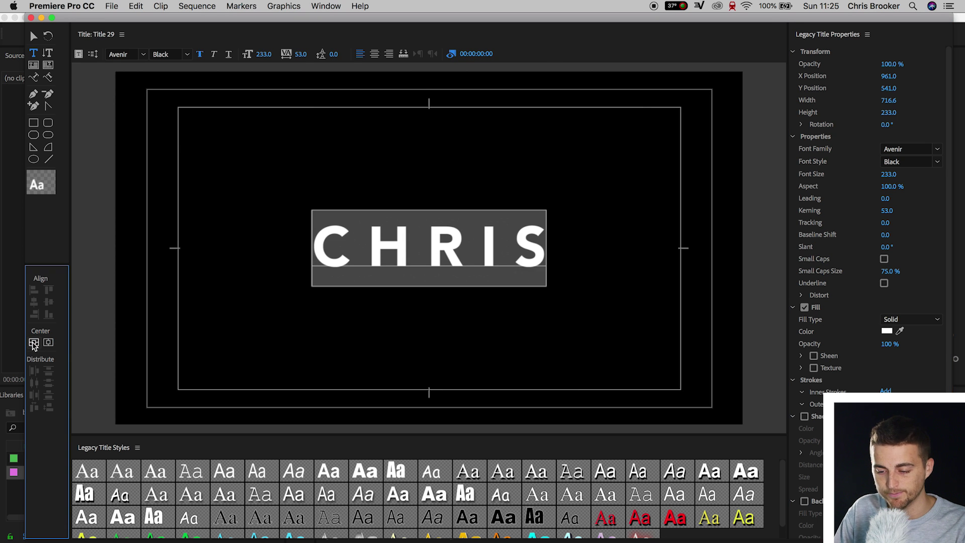
{"action": "left_click", "coordinate": [219, 156]}
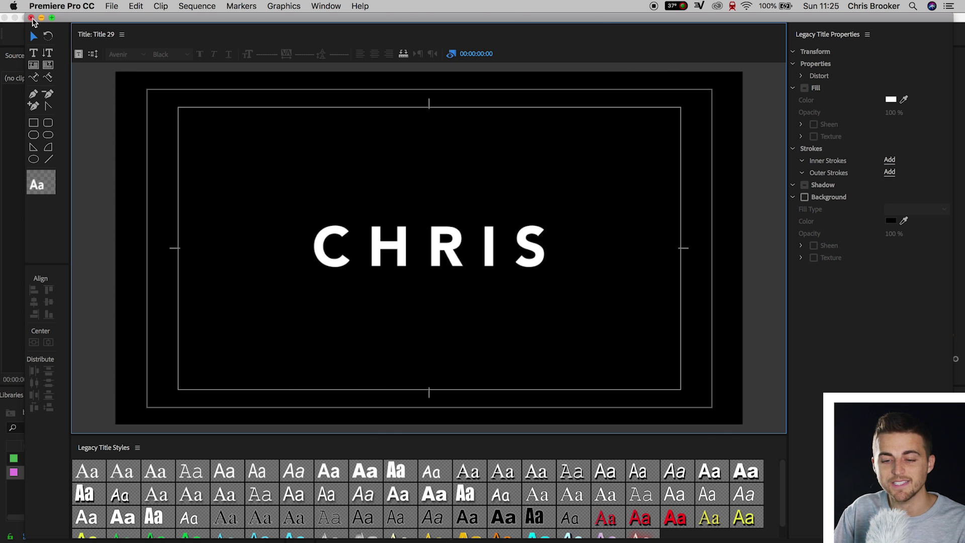
{"action": "left_click", "coordinate": [31, 18]}
Step: Drop Title 29 onto V1 and Alt-drag duplicates of it up onto tracks V2–V5
{"action": "left_click_drag", "start_coordinate": [56, 475], "coordinate": [433, 475]}
{"action": "key", "text": "="}
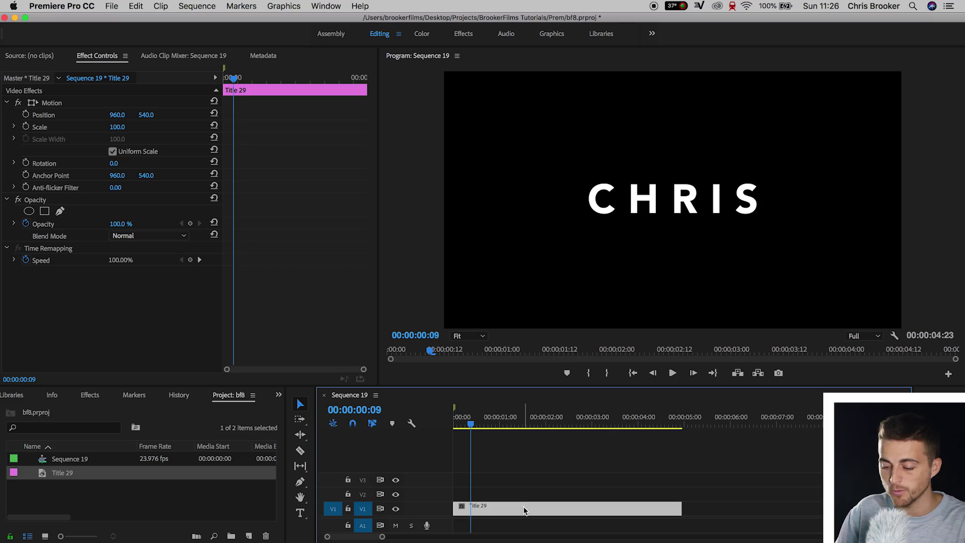
{"action": "left_click_drag", "start_coordinate": [523, 506], "coordinate": [496, 454]}
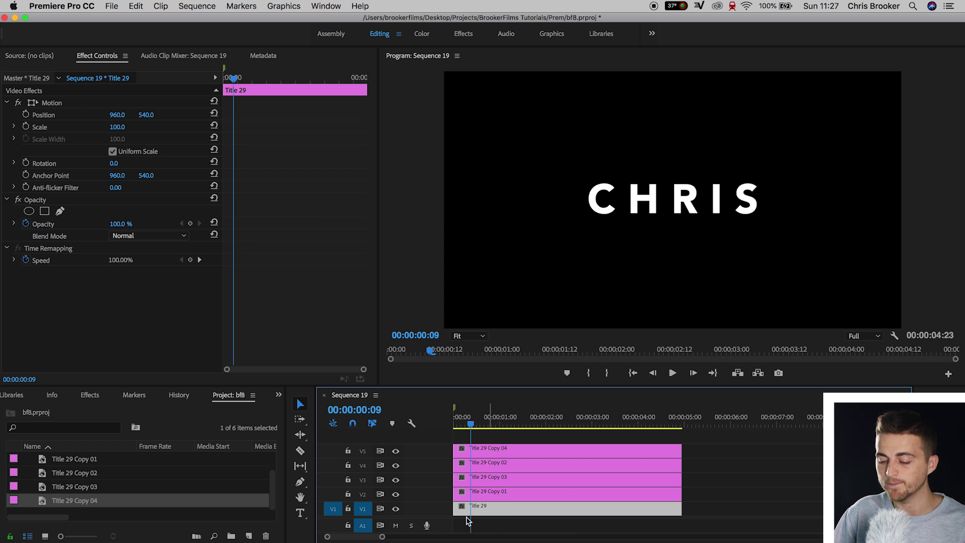
Step: Draw opacity masks isolating the C on Title 29 and the H on Copy 01
{"action": "left_click", "coordinate": [59, 211]}
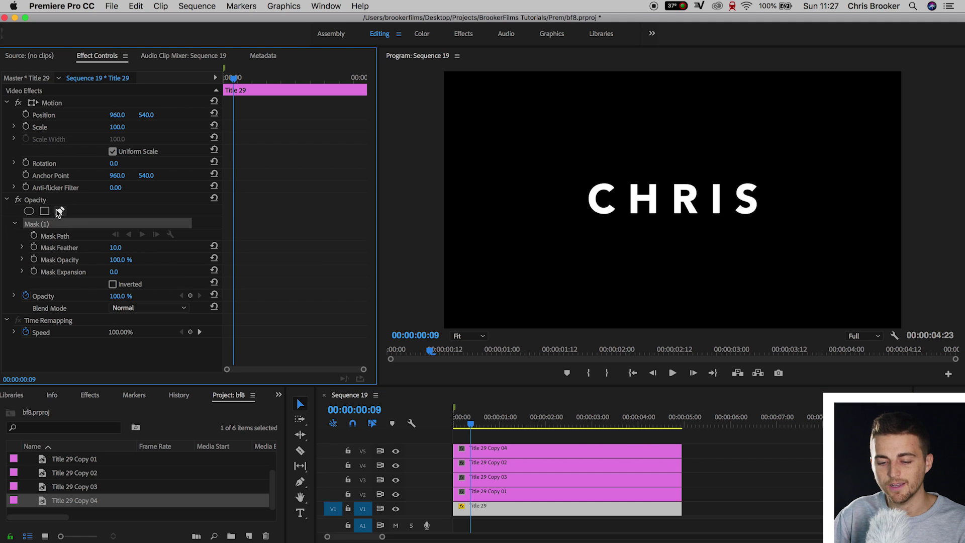
{"action": "left_click", "coordinate": [579, 174]}
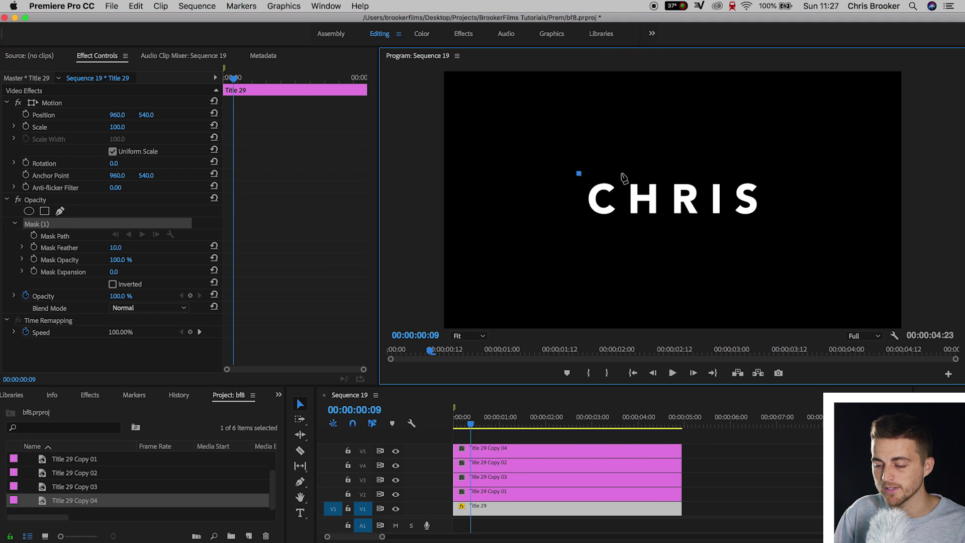
{"action": "left_click", "coordinate": [578, 175]}
{"action": "left_click", "coordinate": [490, 495]}
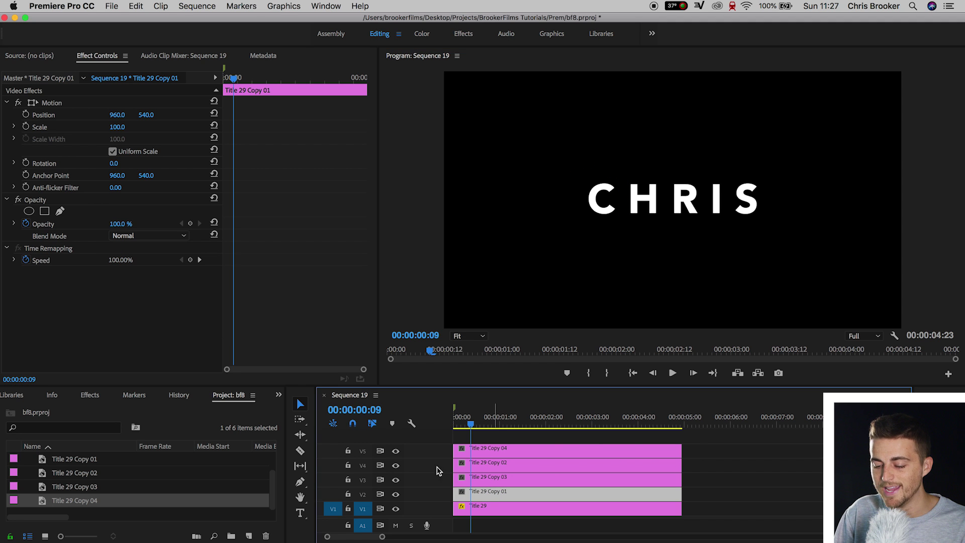
{"action": "left_click", "coordinate": [61, 210]}
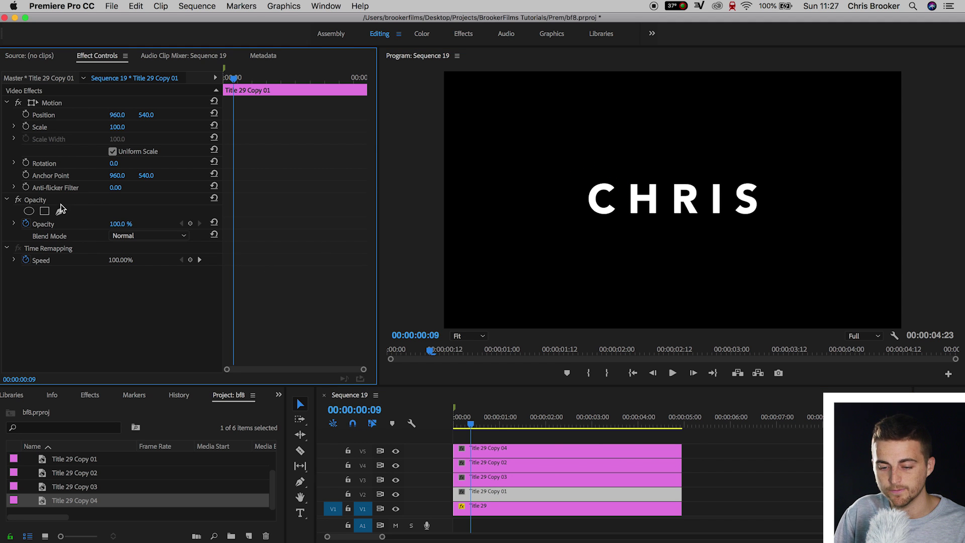
{"action": "left_click", "coordinate": [61, 211]}
{"action": "left_click", "coordinate": [624, 175]}
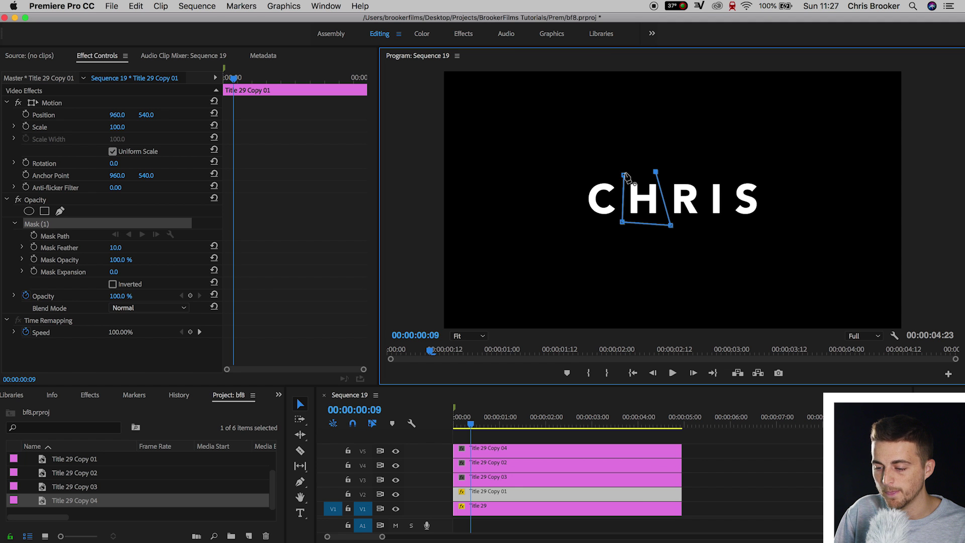
{"action": "left_click", "coordinate": [624, 176]}
Step: Mask the R on Copy 03 and the I on Copy 02 with closed opacity pen masks
{"action": "left_click", "coordinate": [480, 478]}
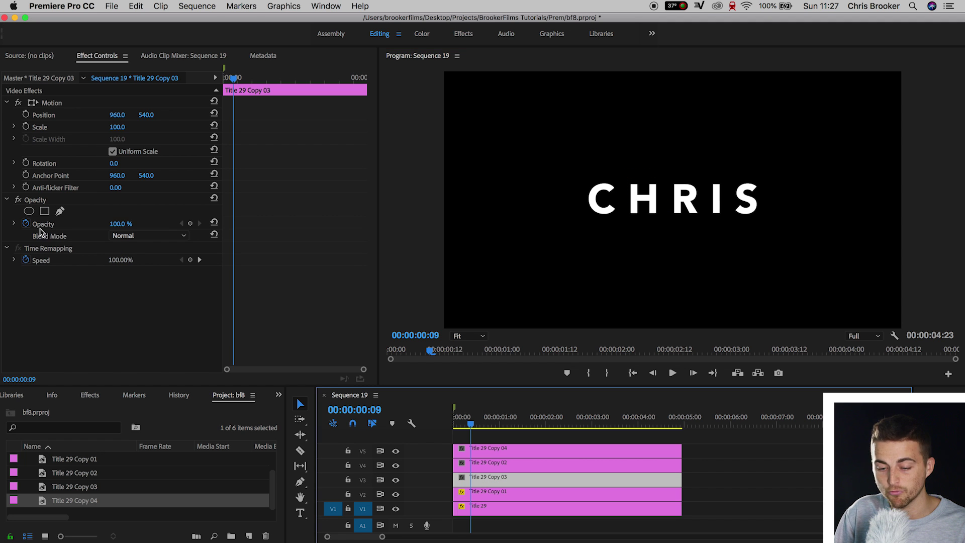
{"action": "left_click", "coordinate": [60, 211]}
{"action": "left_click", "coordinate": [667, 171]}
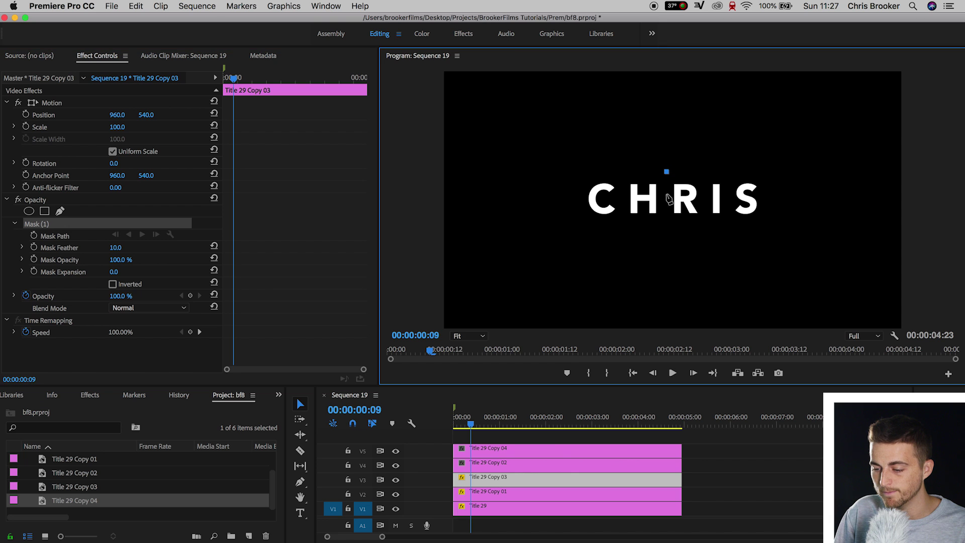
{"action": "left_click", "coordinate": [666, 229]}
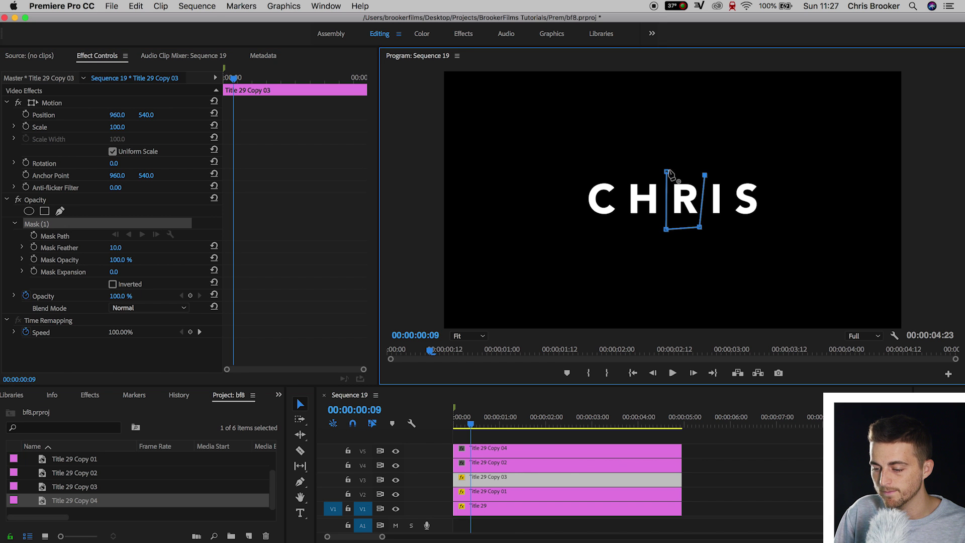
{"action": "left_click", "coordinate": [667, 172]}
{"action": "left_click", "coordinate": [480, 460]}
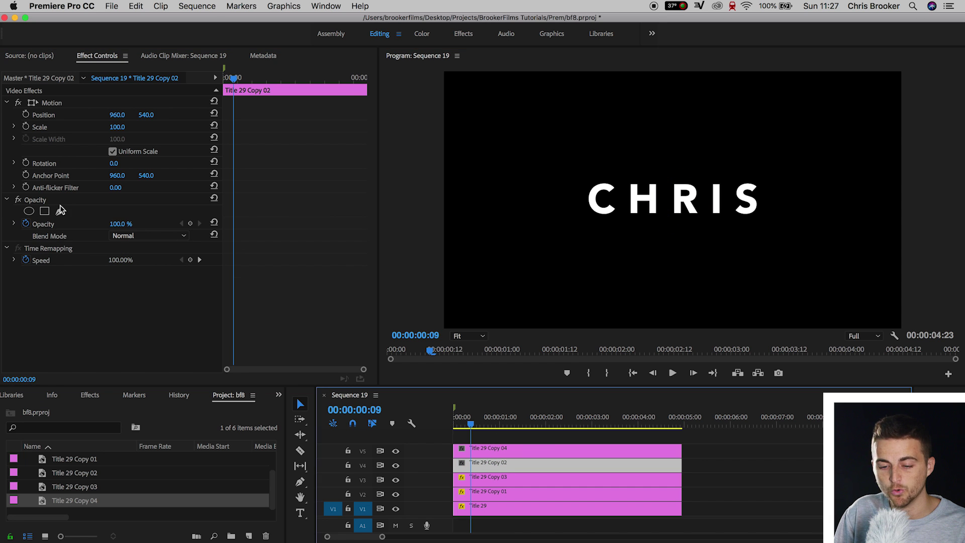
{"action": "left_click", "coordinate": [60, 210]}
{"action": "left_click", "coordinate": [705, 172]}
{"action": "left_click", "coordinate": [704, 229]}
{"action": "left_click", "coordinate": [705, 172]}
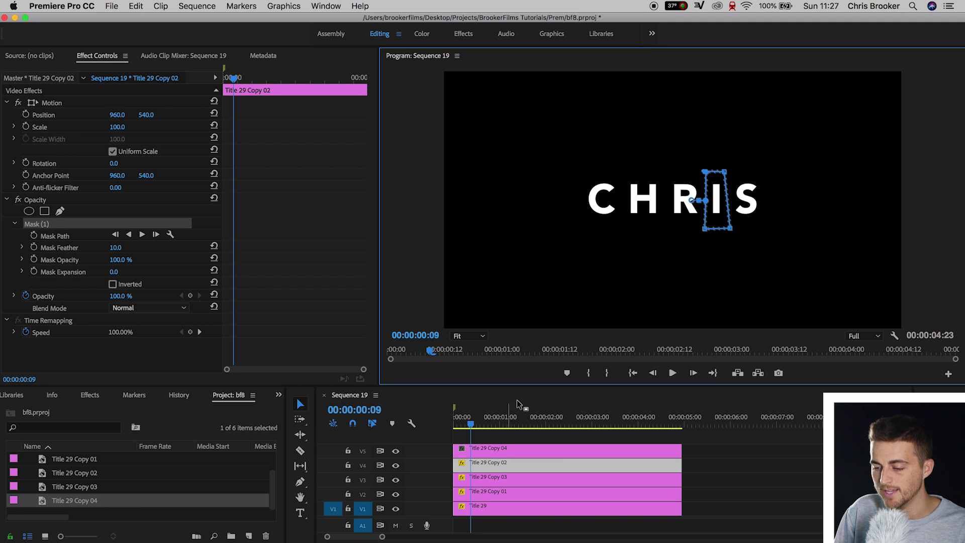
Step: On Copy 04, add an opacity pen mask and place its first point beside the S
{"action": "left_click", "coordinate": [474, 452]}
{"action": "left_click", "coordinate": [59, 212]}
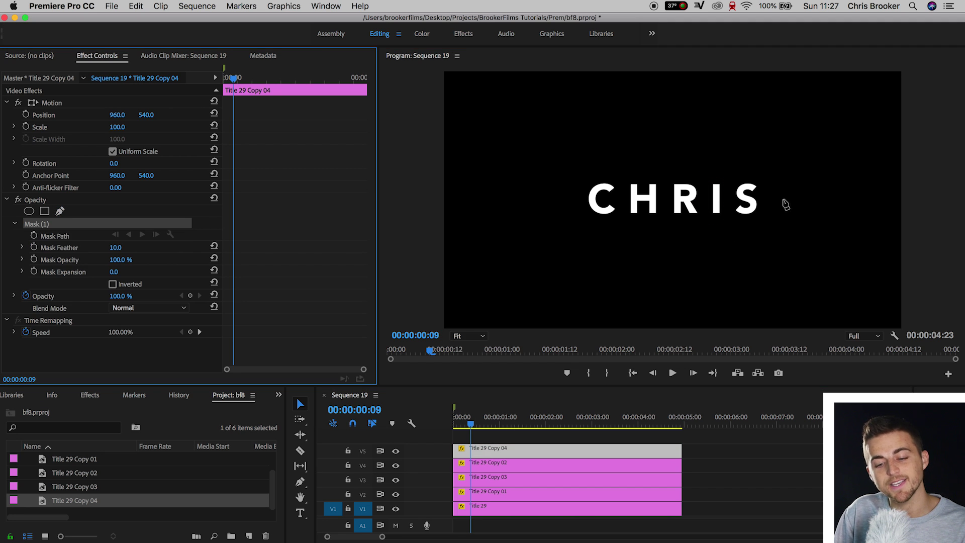
{"action": "left_click", "coordinate": [728, 173]}
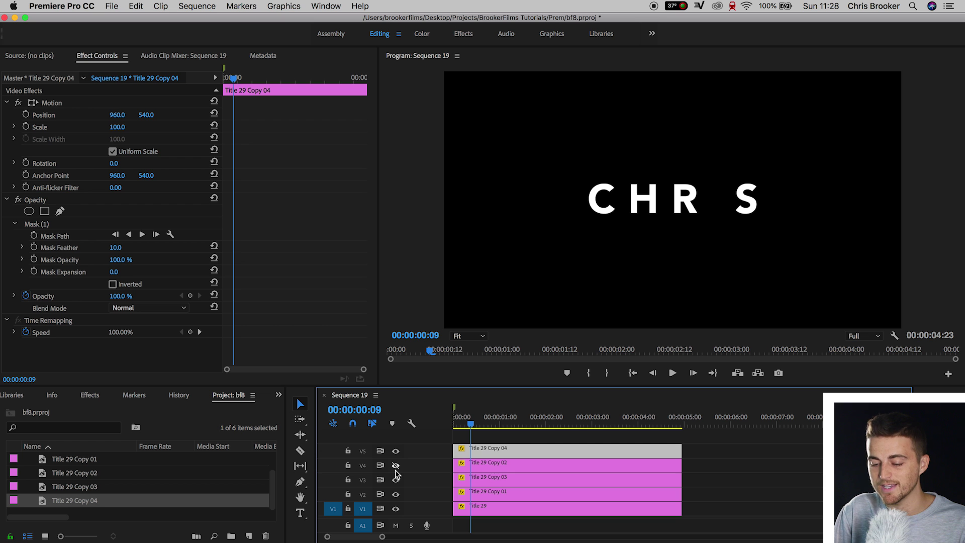
Step: Toggle the R and H track visibility on and off to check each letter layer
{"action": "left_click", "coordinate": [396, 479]}
{"action": "left_click", "coordinate": [396, 479]}
{"action": "left_click", "coordinate": [396, 480]}
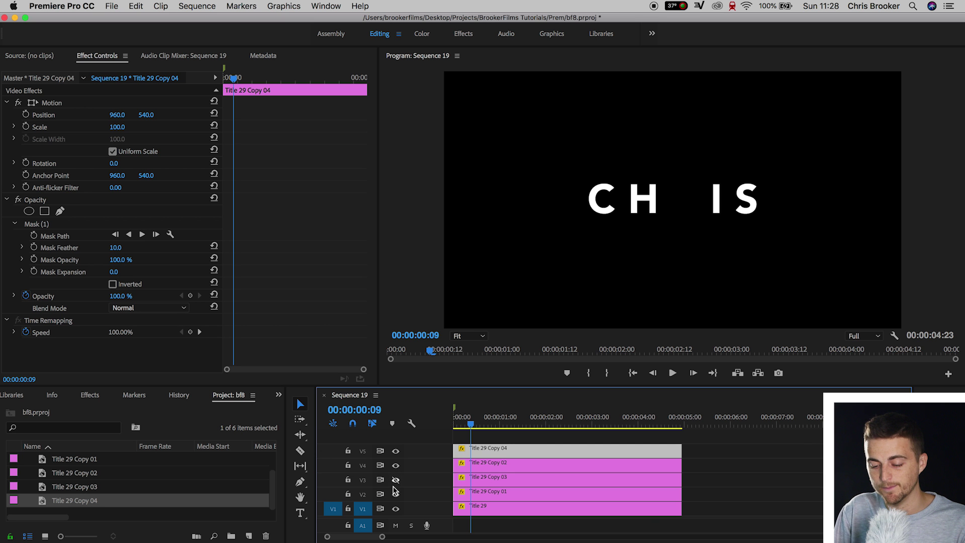
{"action": "left_click", "coordinate": [395, 479]}
{"action": "left_click", "coordinate": [396, 494]}
{"action": "left_click", "coordinate": [396, 494]}
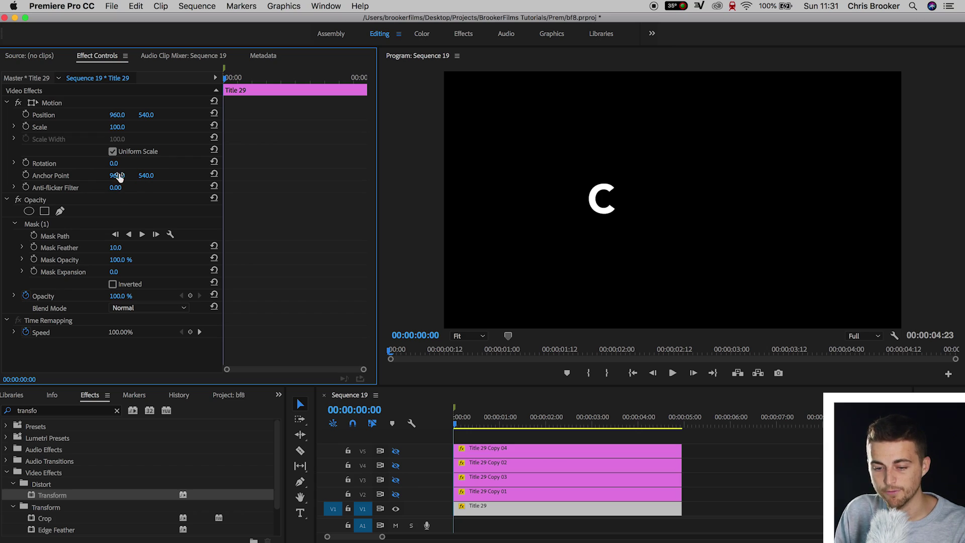
Step: Set Title 29's Anchor Point X to 645, test a rotation, and undo it back to 0
{"action": "left_click_drag", "start_coordinate": [117, 175], "coordinate": [27, 176]}
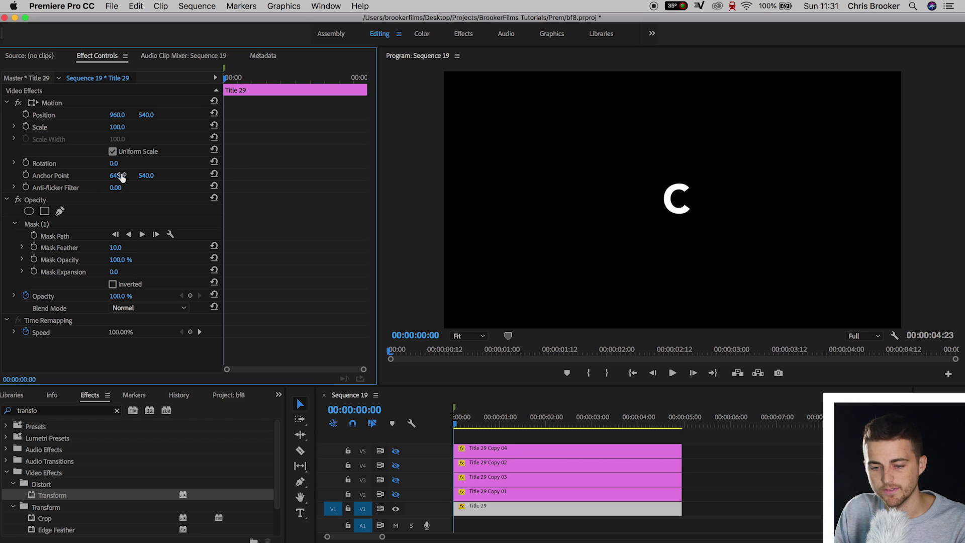
{"action": "mouse_move", "coordinate": [114, 163]}
{"action": "left_mouse_down"}
{"action": "mouse_move", "coordinate": [154, 163]}
{"action": "mouse_move", "coordinate": [129, 163]}
{"action": "left_mouse_up"}
{"action": "key", "text": "super+z"}
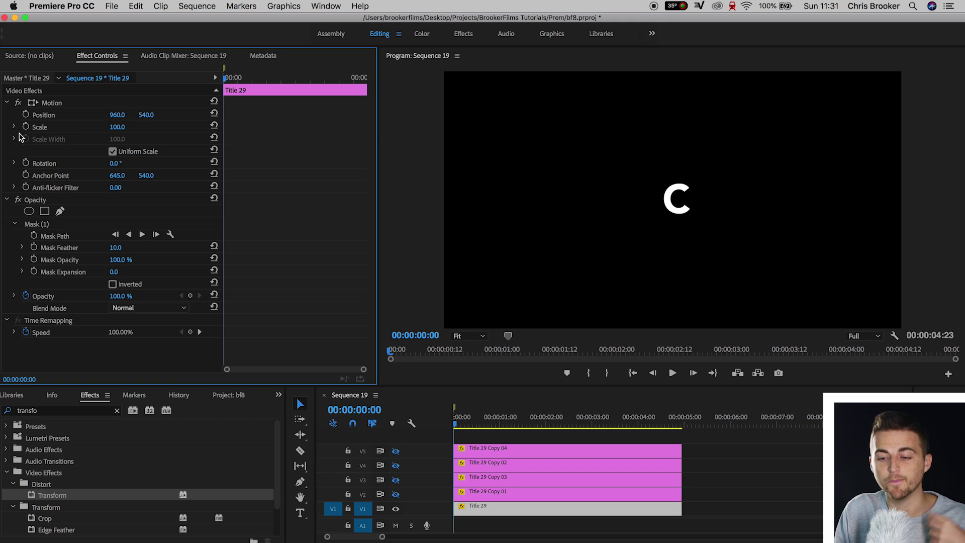
Step: Keyframe the C's Scale at 0 on frame 0, about 131 on frame 4, and 100 on frame 8
{"action": "left_click", "coordinate": [119, 128]}
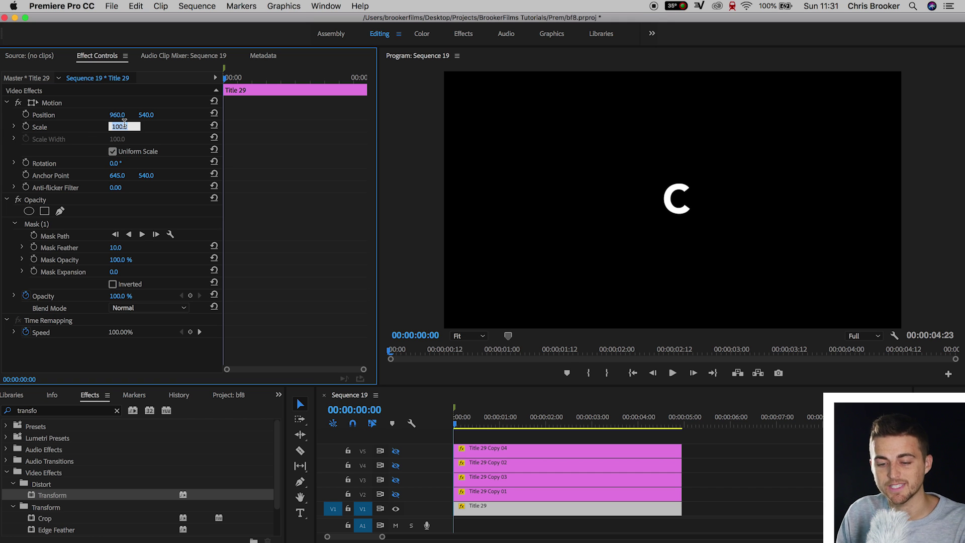
{"action": "key", "text": "Return"}
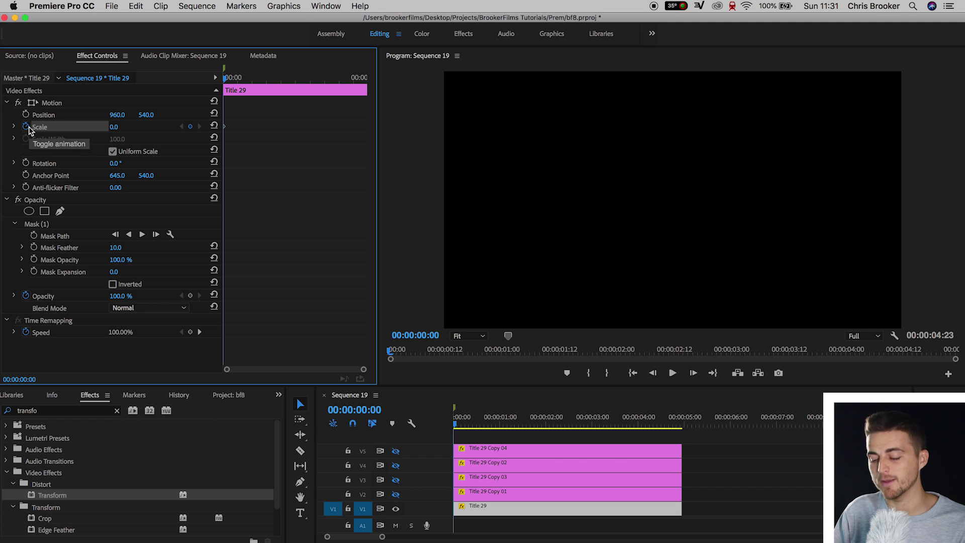
{"action": "key", "text": "Right"}
{"action": "key", "text": "Right"}
{"action": "key", "text": "Right"}
{"action": "key", "text": "Right"}
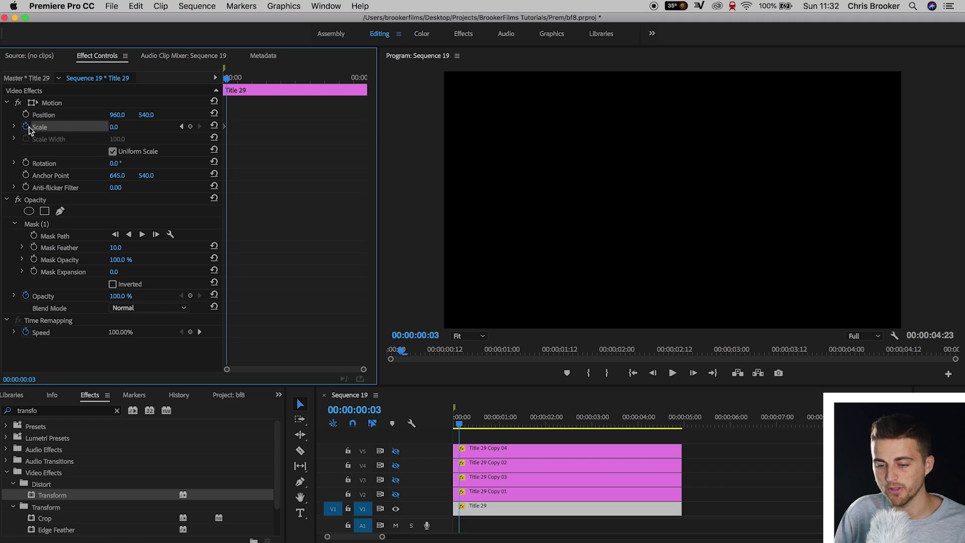
{"action": "left_click", "coordinate": [113, 128]}
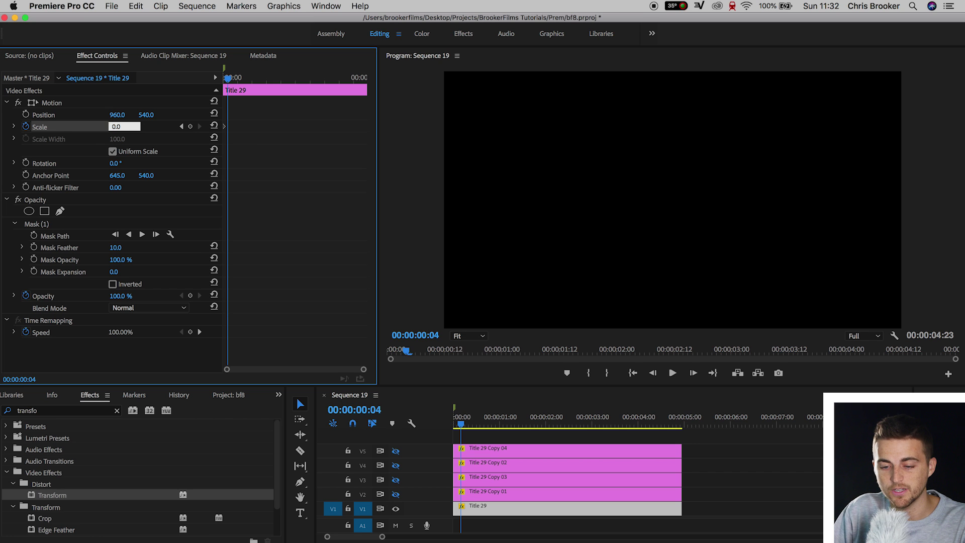
{"action": "key", "text": "Return"}
{"action": "left_click_drag", "start_coordinate": [124, 128], "coordinate": [173, 128]}
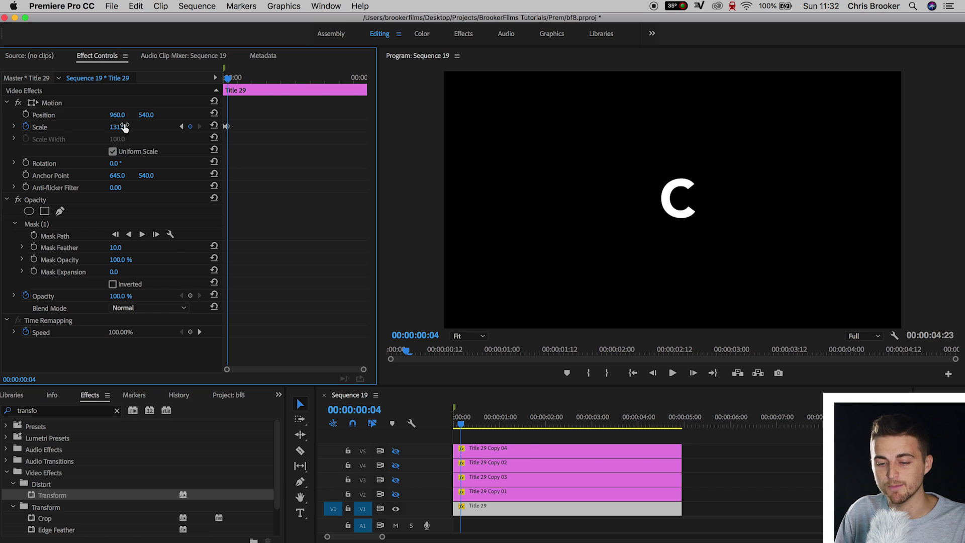
{"action": "key", "text": "Right"}
{"action": "key", "text": "Right"}
{"action": "key", "text": "Right"}
{"action": "key", "text": "Right"}
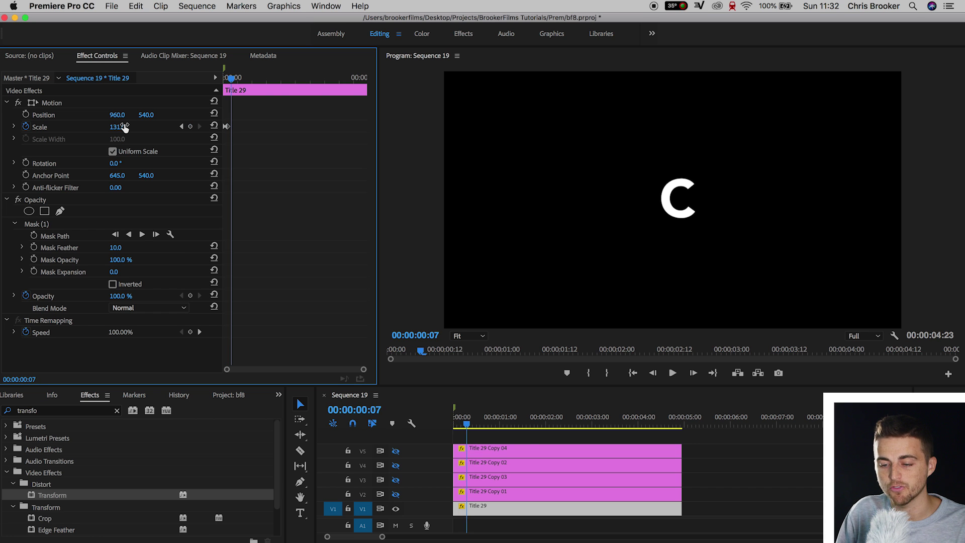
{"action": "left_click", "coordinate": [124, 127]}
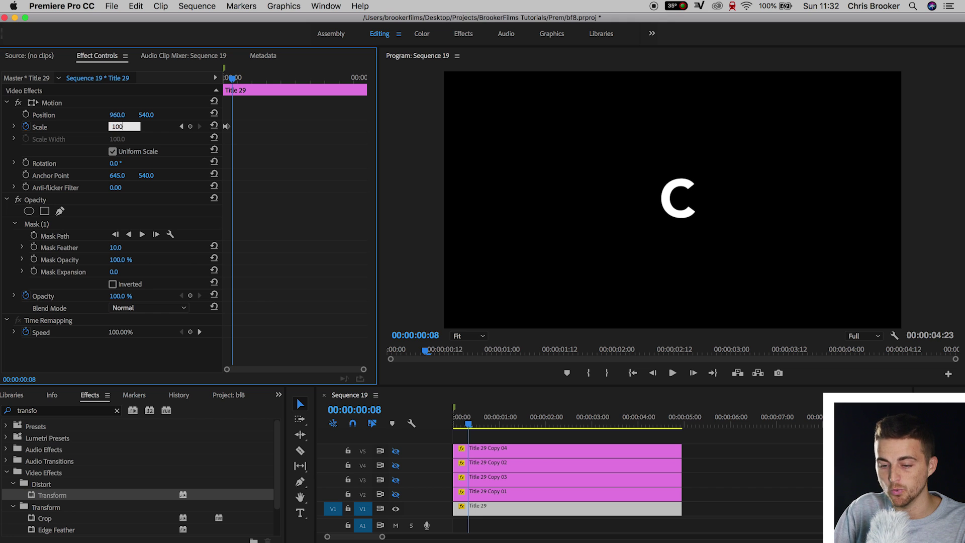
{"action": "key", "text": "Return"}
Step: Return to the start and play back the C pop-in animation to preview it
{"action": "left_click", "coordinate": [226, 78]}
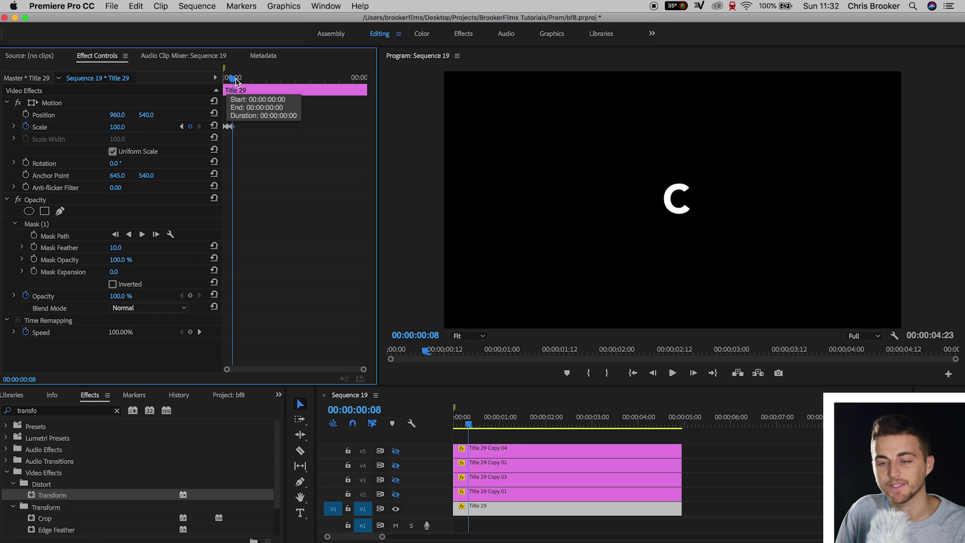
{"action": "key", "text": "space"}
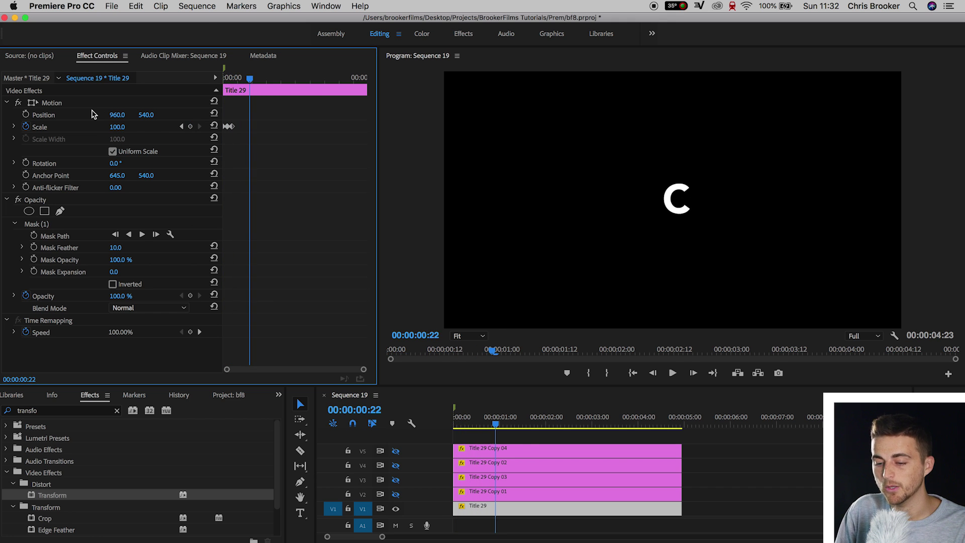
{"action": "left_click_drag", "start_coordinate": [250, 78], "coordinate": [151, 78]}
{"action": "key", "text": "space"}
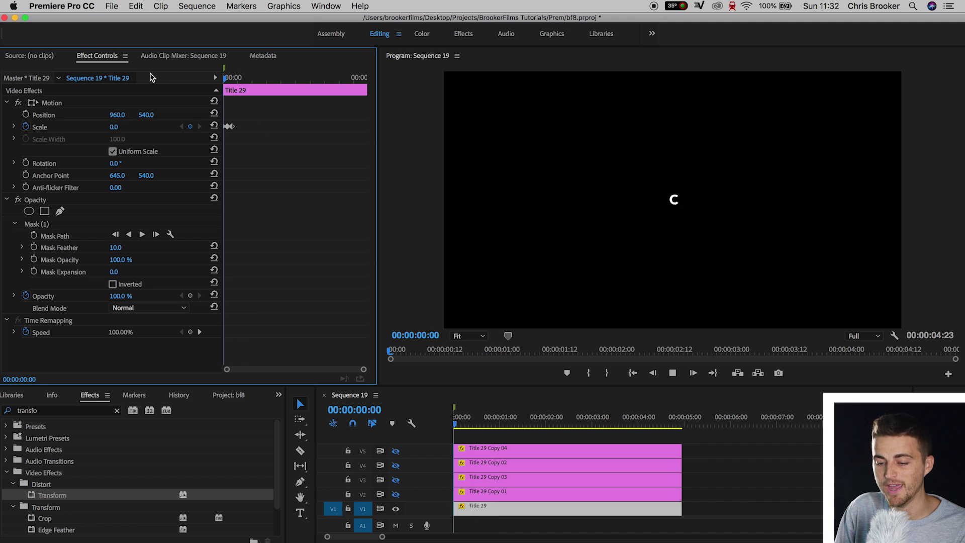
{"action": "key", "text": "space"}
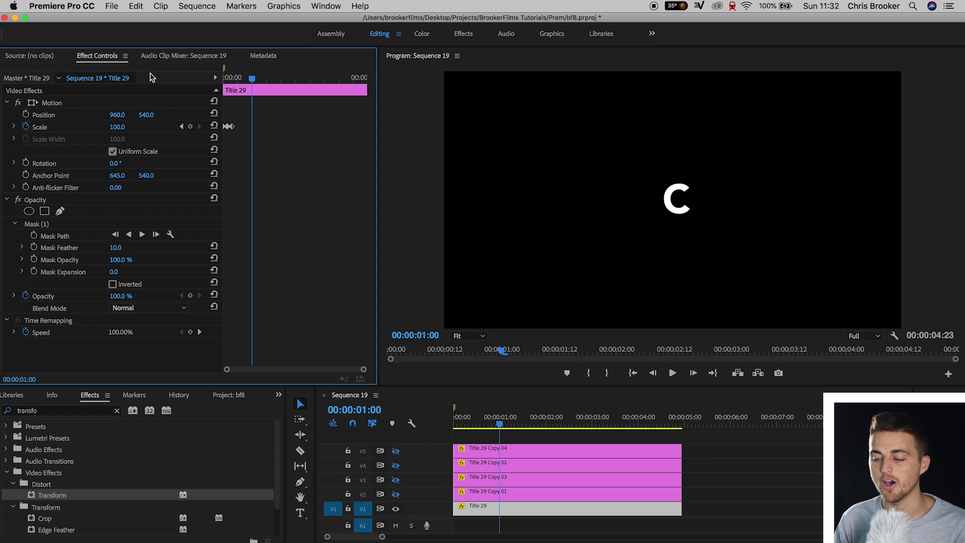
Step: Make the H, R, I and S layers on V2–V5 visible again
{"action": "left_click", "coordinate": [395, 494]}
{"action": "left_click", "coordinate": [396, 479]}
{"action": "left_click", "coordinate": [395, 465]}
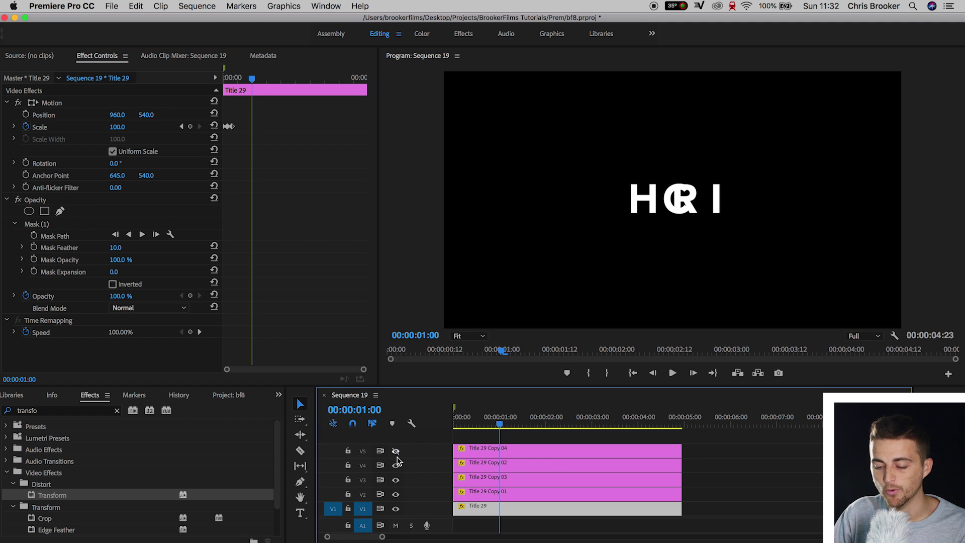
{"action": "left_click", "coordinate": [396, 451]}
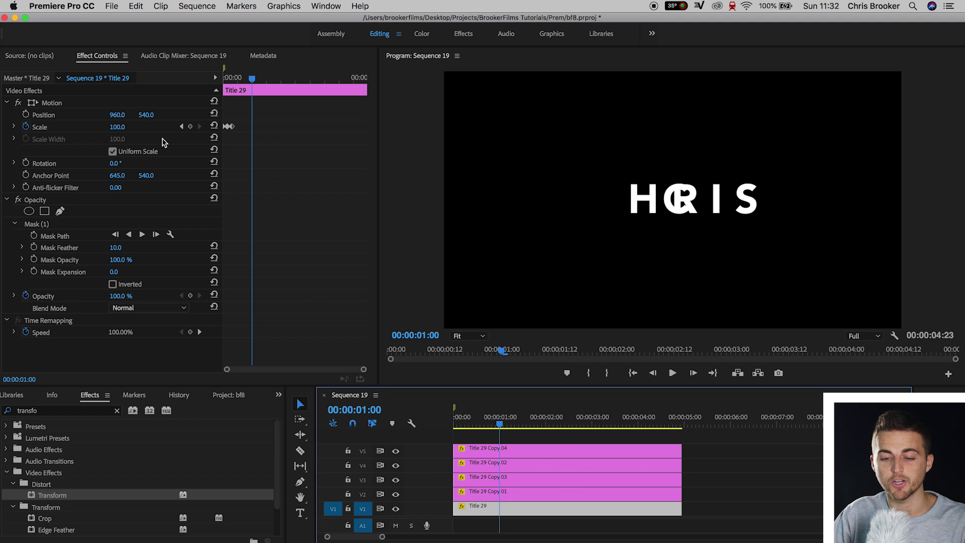
Step: Copy Title 29's Motion effect and paste it onto Copy 01, 03, 02 and 04
{"action": "left_click", "coordinate": [56, 102]}
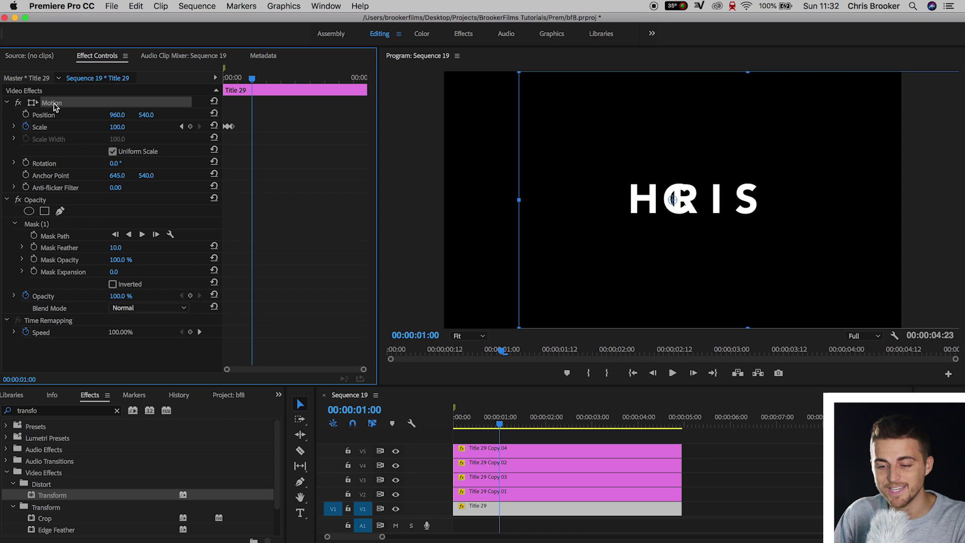
{"action": "left_click", "coordinate": [515, 489]}
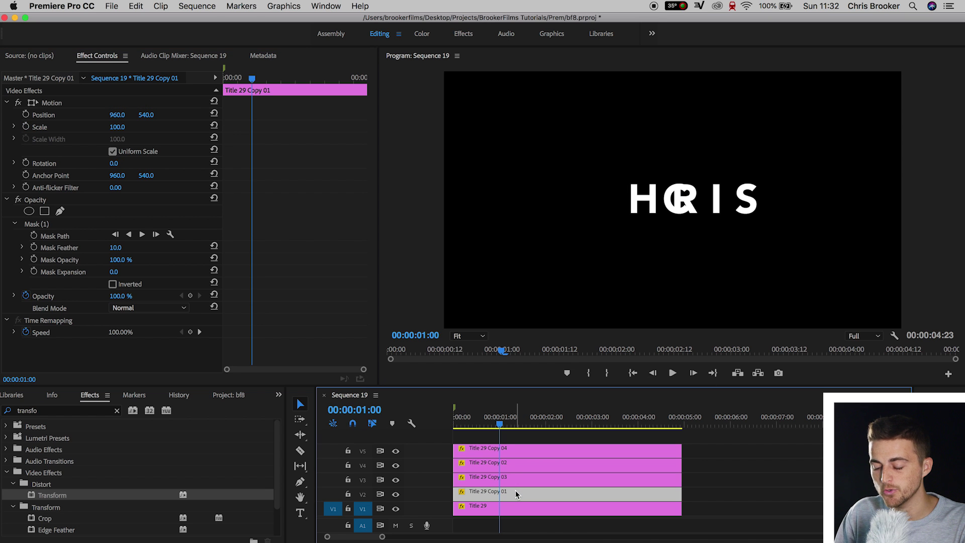
{"action": "left_click", "coordinate": [525, 479]}
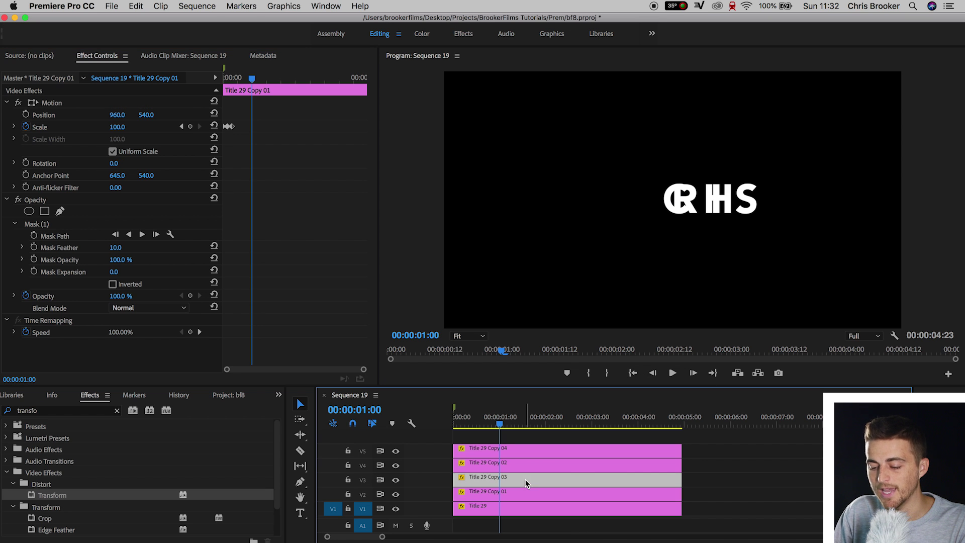
{"action": "left_click", "coordinate": [537, 466]}
{"action": "left_click", "coordinate": [546, 451]}
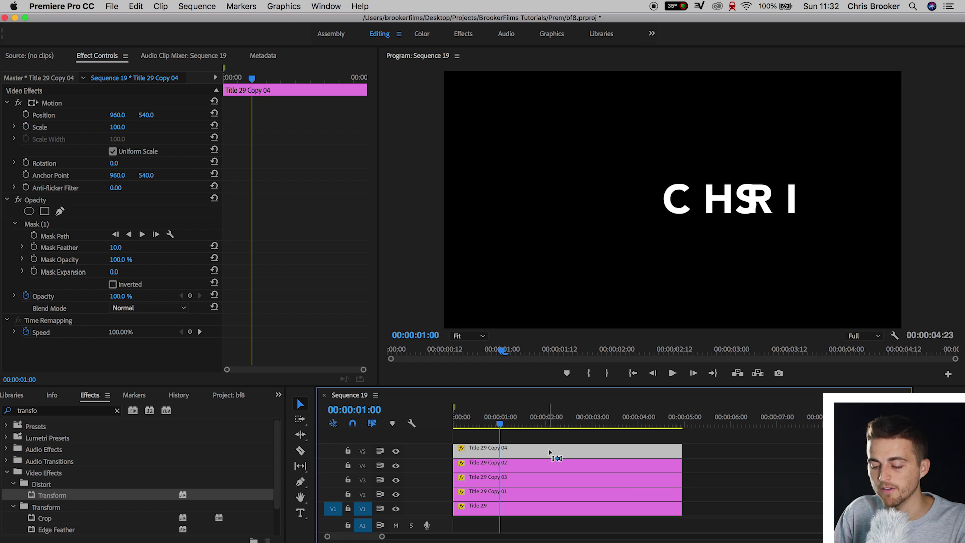
{"action": "left_click", "coordinate": [477, 425]}
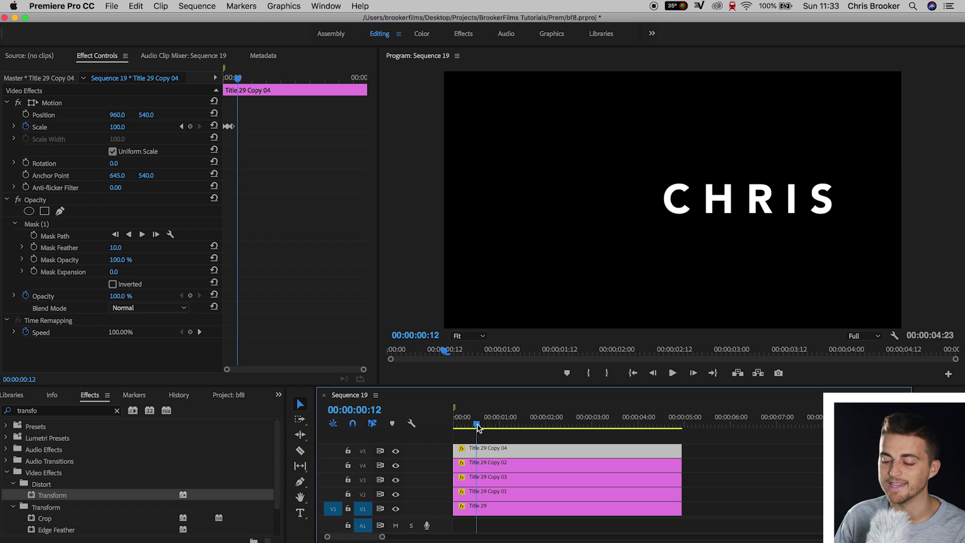
Step: Save the project and shift the H layer's Anchor Point X onto the C's spot
{"action": "left_click", "coordinate": [497, 495]}
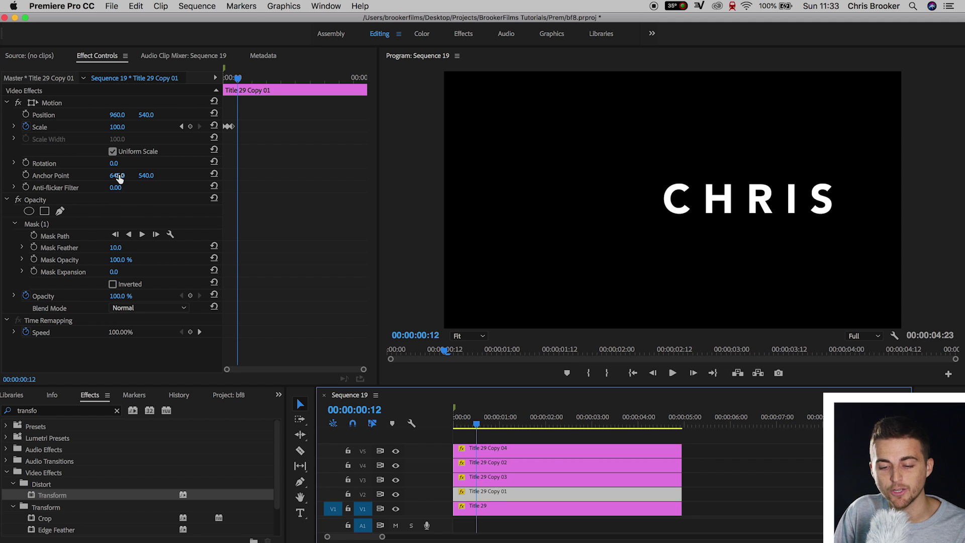
{"action": "key", "text": "cmd+s"}
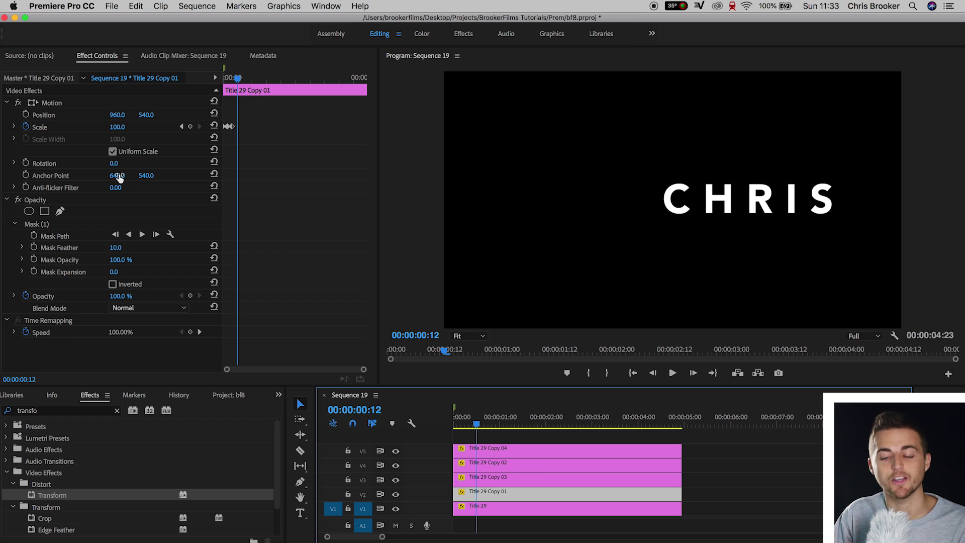
{"action": "left_click_drag", "start_coordinate": [119, 178], "coordinate": [204, 178]}
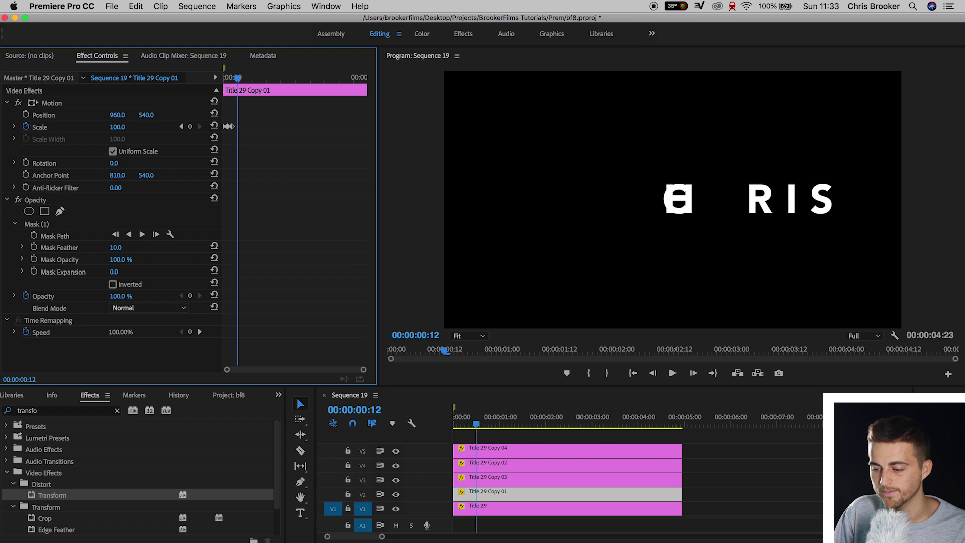
Step: Shift Anchor Point X of the R, I and S layers so they overlap the C, S at 1251
{"action": "left_click", "coordinate": [505, 480]}
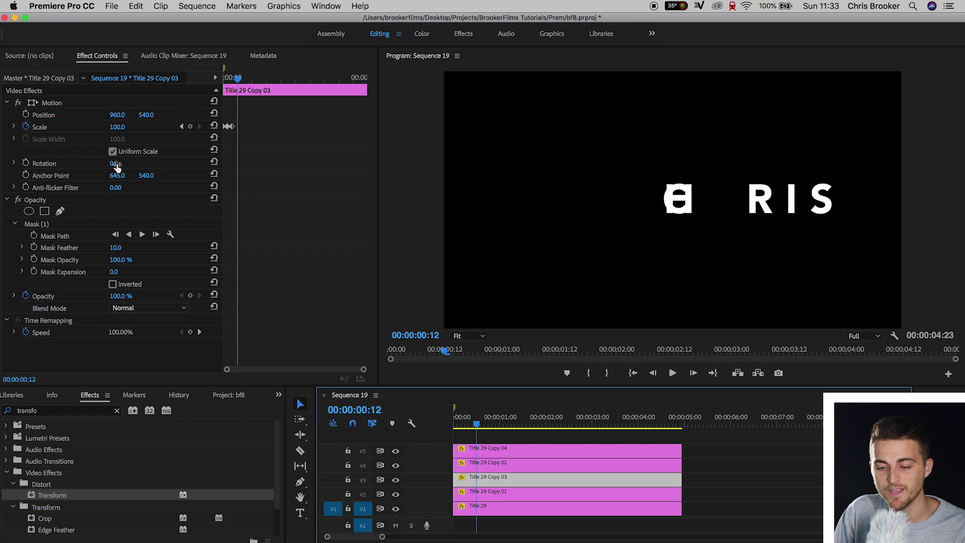
{"action": "mouse_move", "coordinate": [120, 175]}
{"action": "left_mouse_down"}
{"action": "mouse_move", "coordinate": [196, 175]}
{"action": "mouse_move", "coordinate": [120, 176]}
{"action": "left_mouse_up"}
{"action": "left_click", "coordinate": [526, 465]}
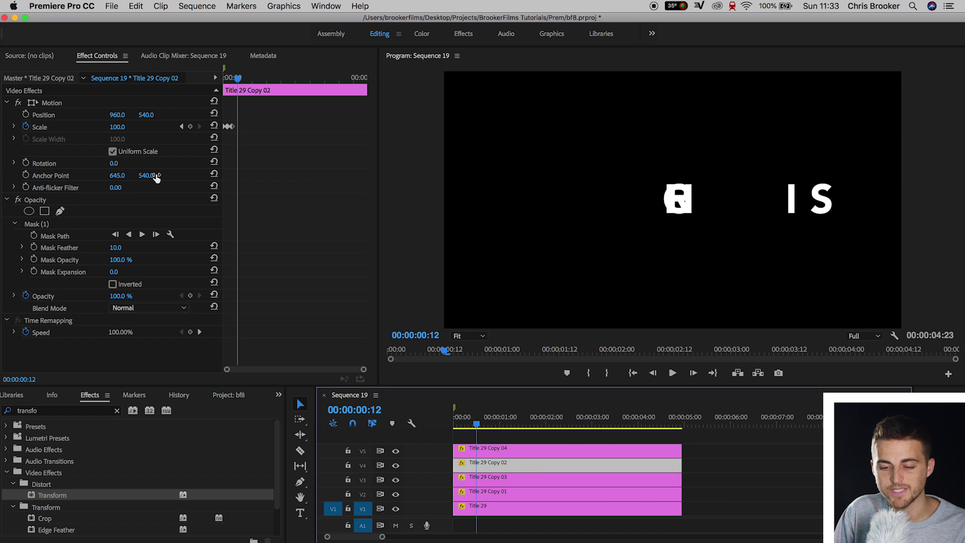
{"action": "left_click_drag", "start_coordinate": [122, 178], "coordinate": [171, 178]}
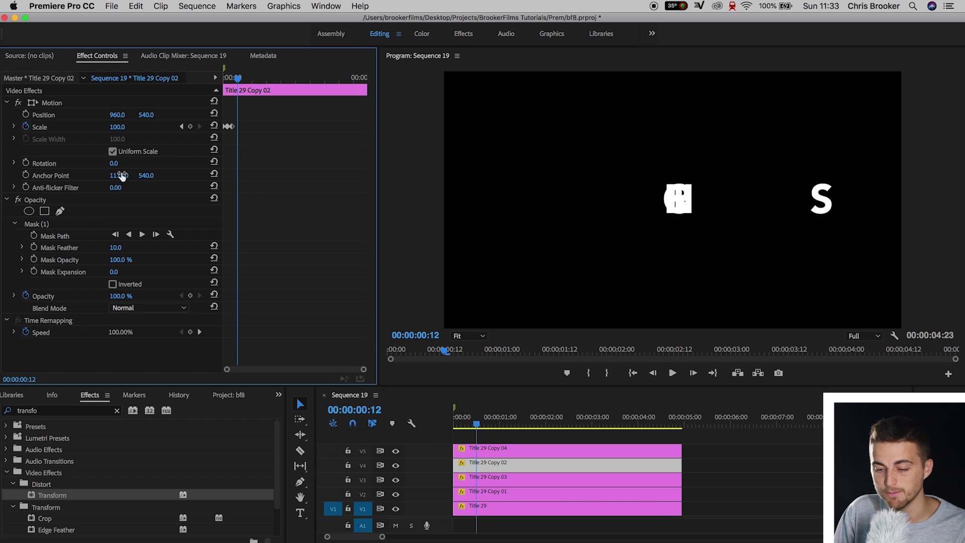
{"action": "left_click", "coordinate": [499, 450]}
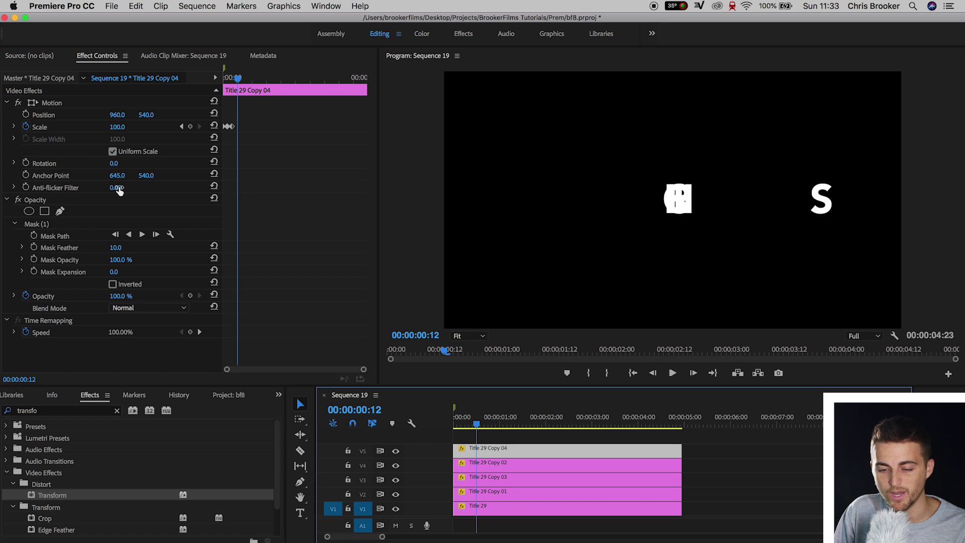
{"action": "left_click_drag", "start_coordinate": [117, 178], "coordinate": [173, 178]}
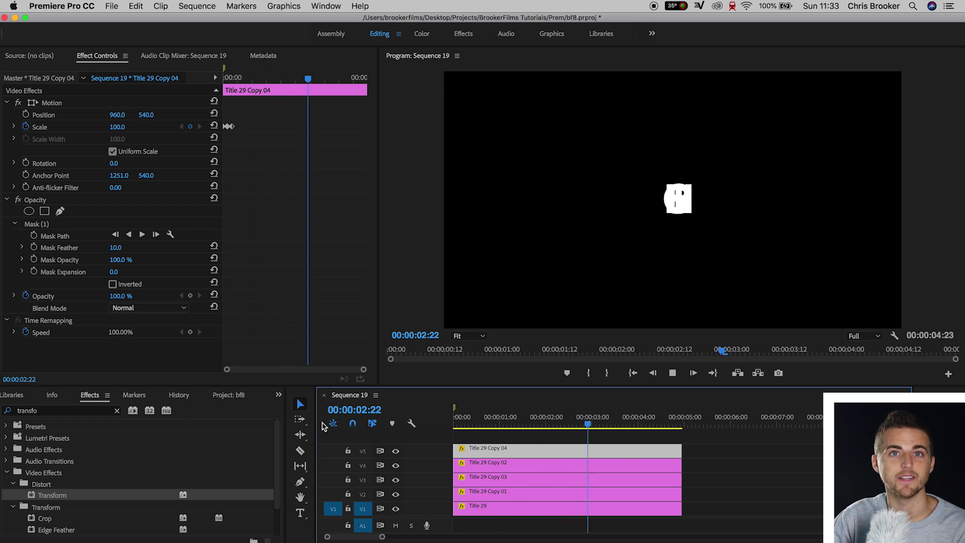
{"action": "key", "text": "space"}
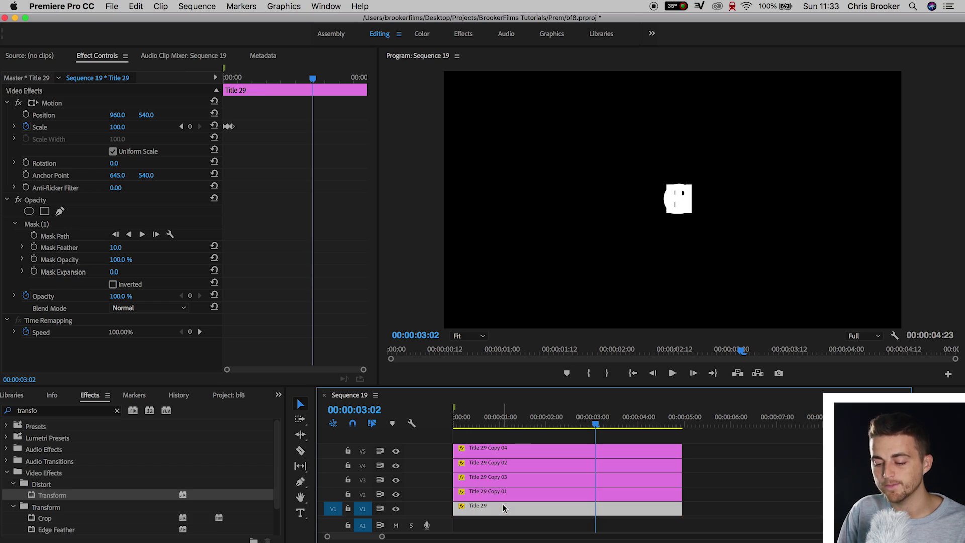
Step: Scrub Position X of the C and H layers back into place on the left
{"action": "left_click", "coordinate": [119, 122]}
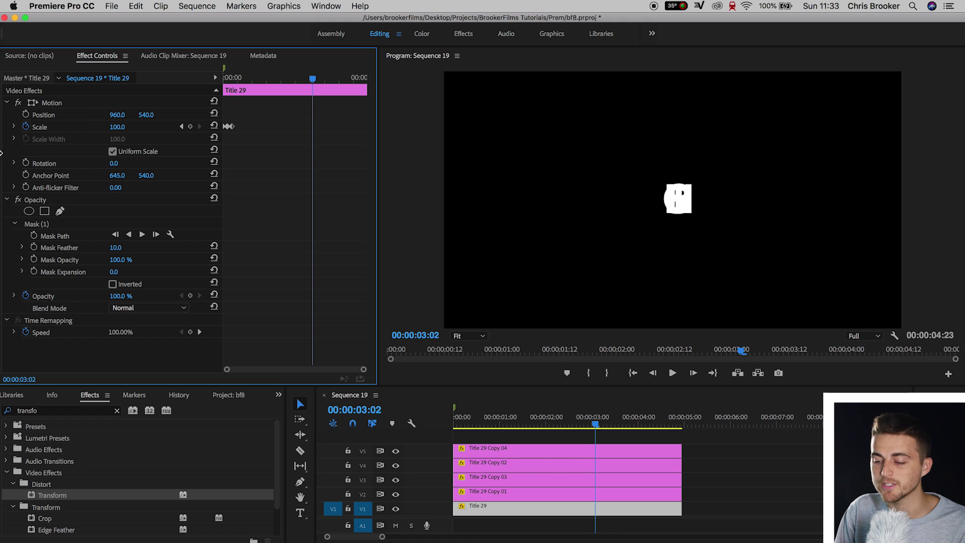
{"action": "left_click_drag", "start_coordinate": [124, 115], "coordinate": [81, 115]}
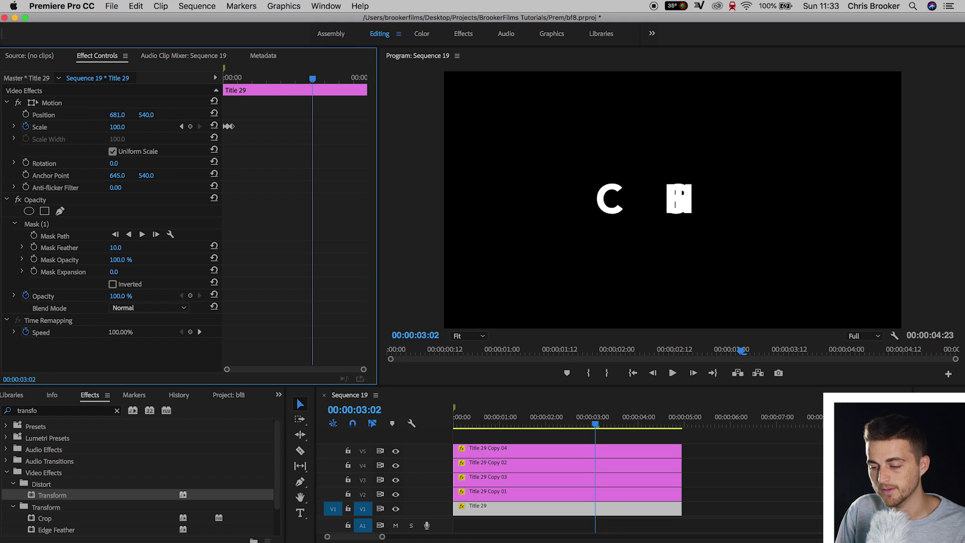
{"action": "left_click", "coordinate": [527, 488]}
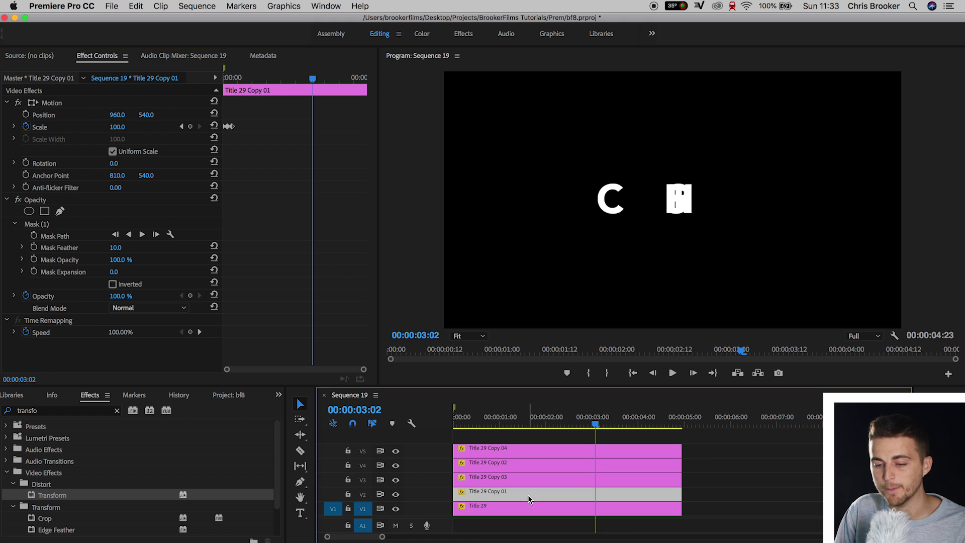
{"action": "left_click_drag", "start_coordinate": [121, 114], "coordinate": [101, 115]}
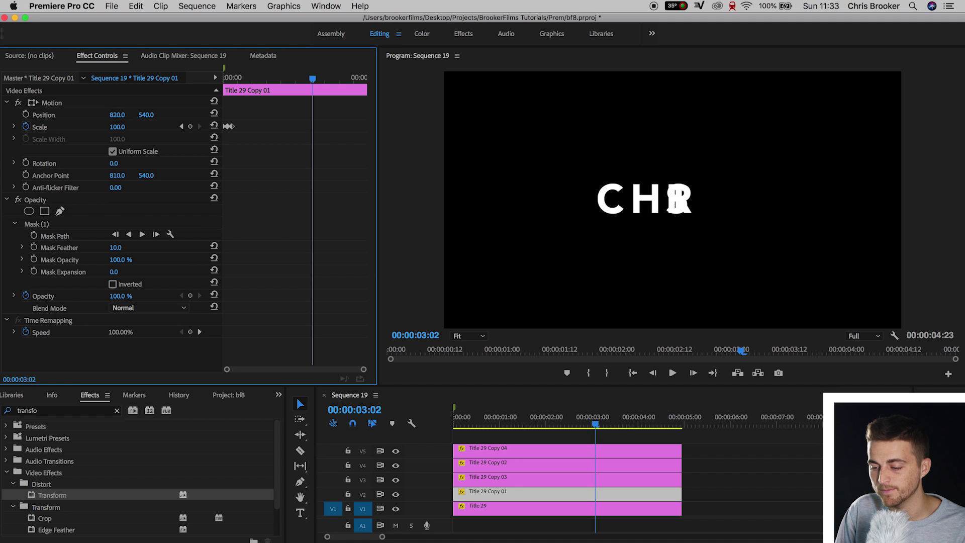
Step: Adjust Position X of the I and S layers (S at 1166) so CHRIS lines up, then return to frame 0
{"action": "left_click", "coordinate": [511, 470]}
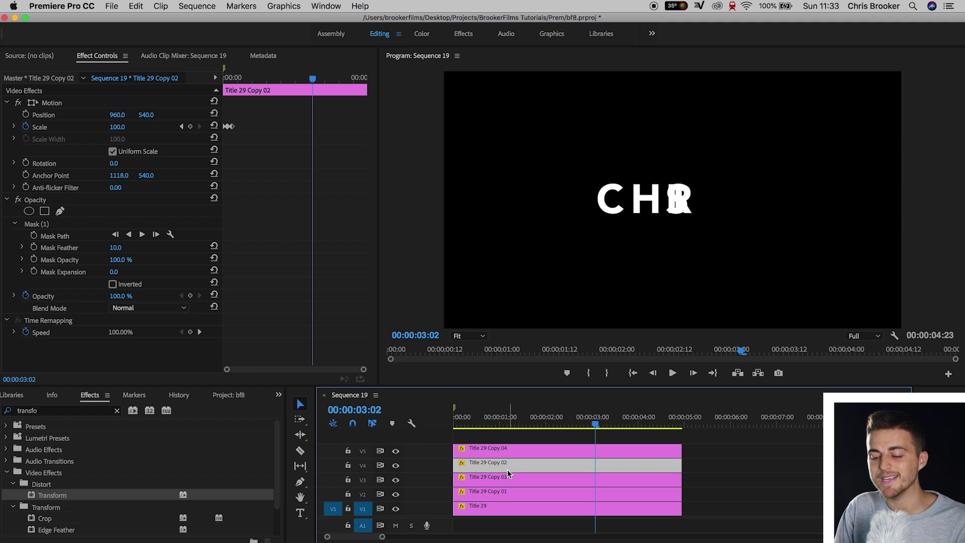
{"action": "left_click", "coordinate": [504, 477]}
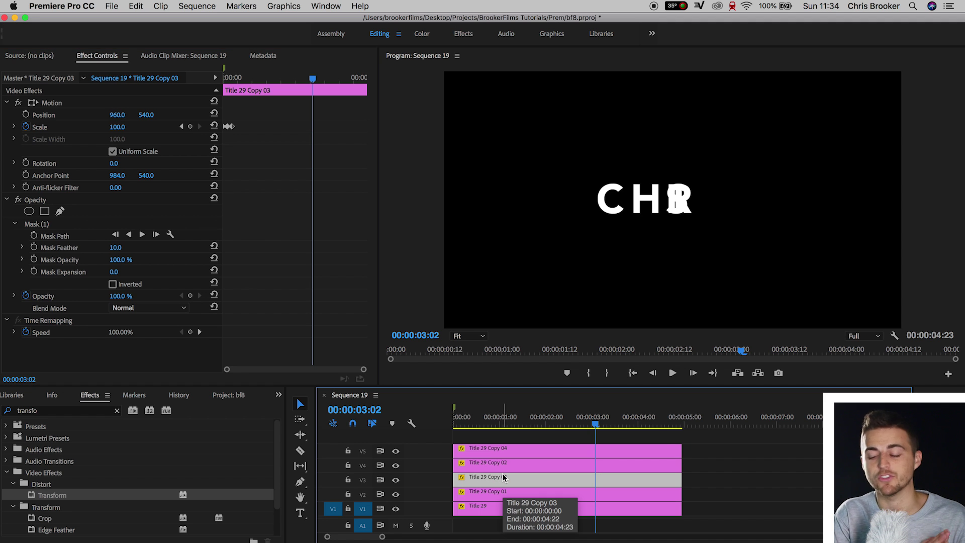
{"action": "left_click", "coordinate": [511, 467]}
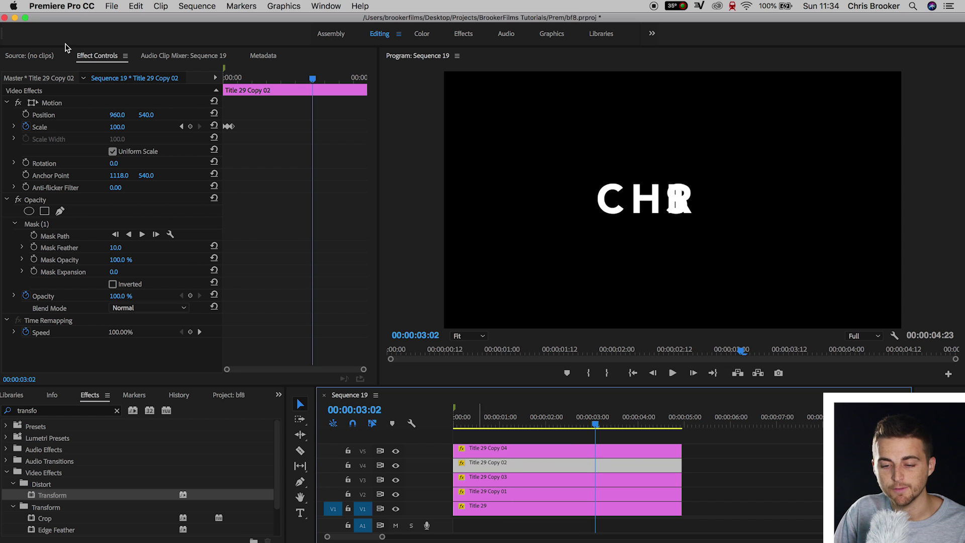
{"action": "left_click_drag", "start_coordinate": [119, 115], "coordinate": [172, 115]}
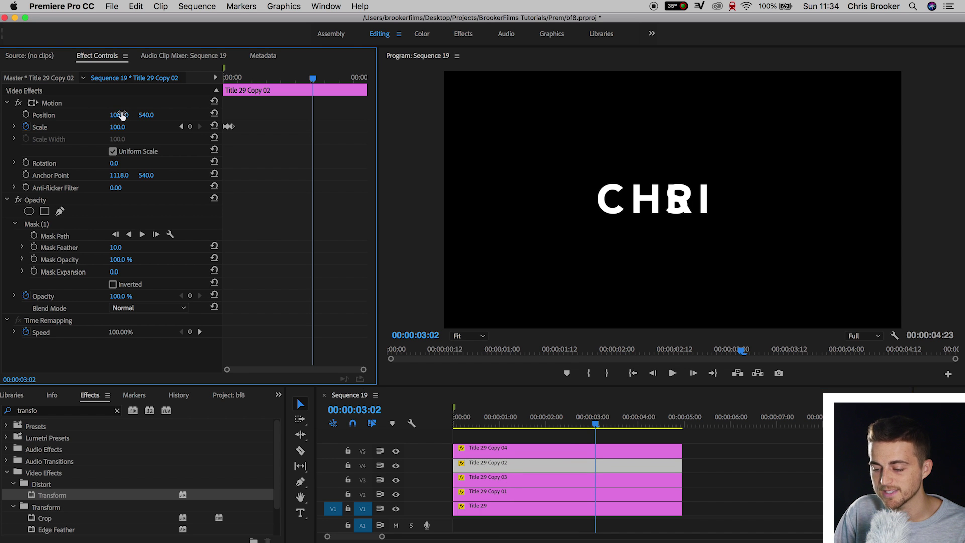
{"action": "left_click", "coordinate": [496, 447]}
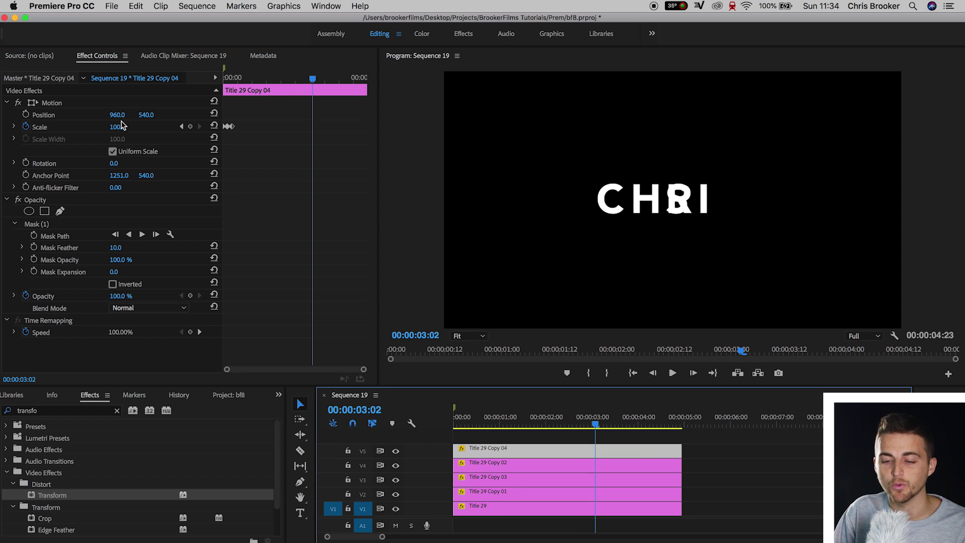
{"action": "left_click_drag", "start_coordinate": [120, 114], "coordinate": [122, 115]}
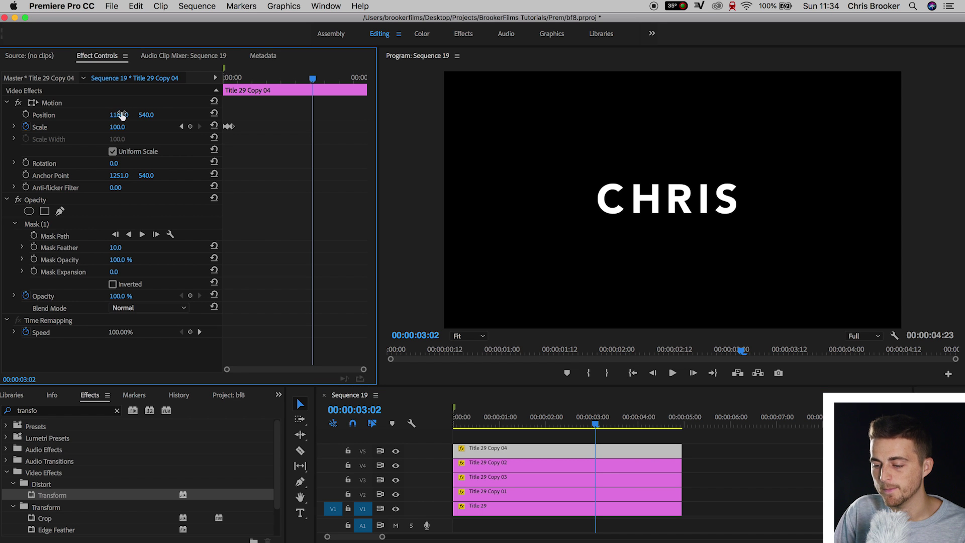
{"action": "left_click_drag", "start_coordinate": [594, 423], "coordinate": [400, 424]}
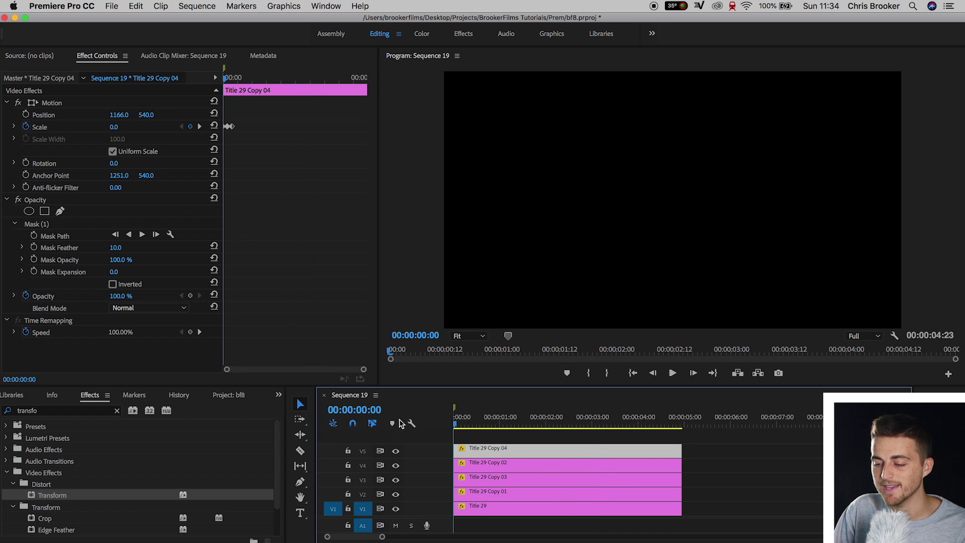
{"action": "key", "text": "space"}
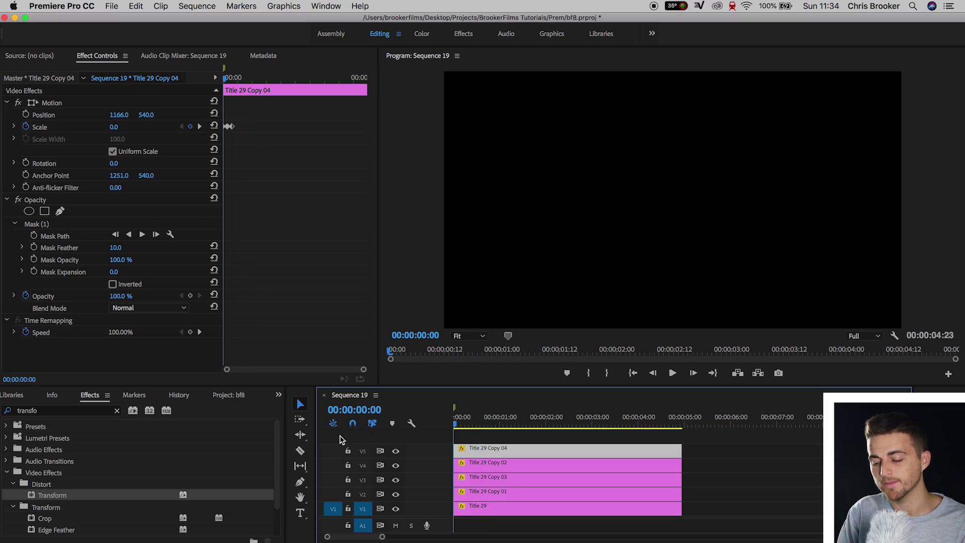
Step: Stagger the H, R and S clips to start at 6 frames, 12 frames and one second
{"action": "key", "text": "Right"}
{"action": "key", "text": "Right"}
{"action": "key", "text": "Right"}
{"action": "key", "text": "Right"}
{"action": "key", "text": "Right"}
{"action": "key", "text": "Right"}
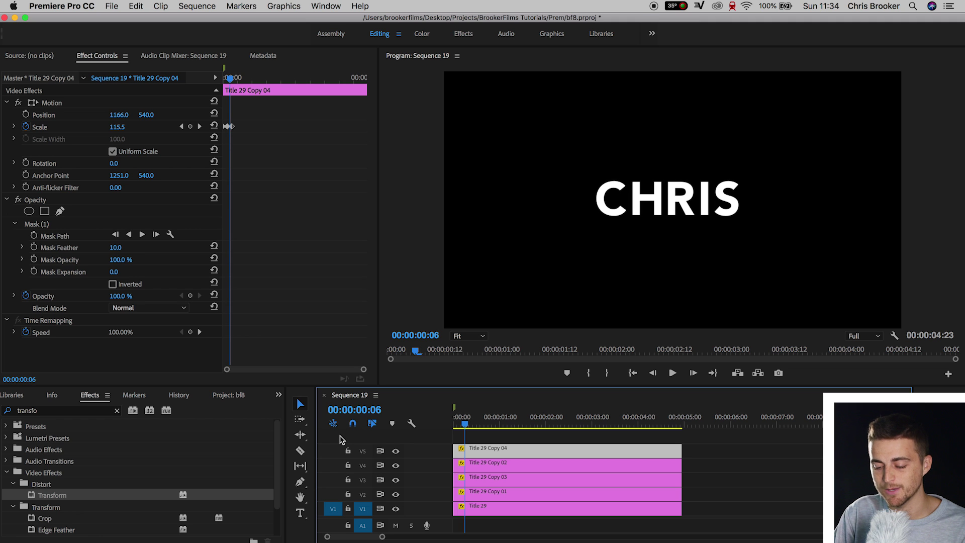
{"action": "left_click", "coordinate": [483, 493]}
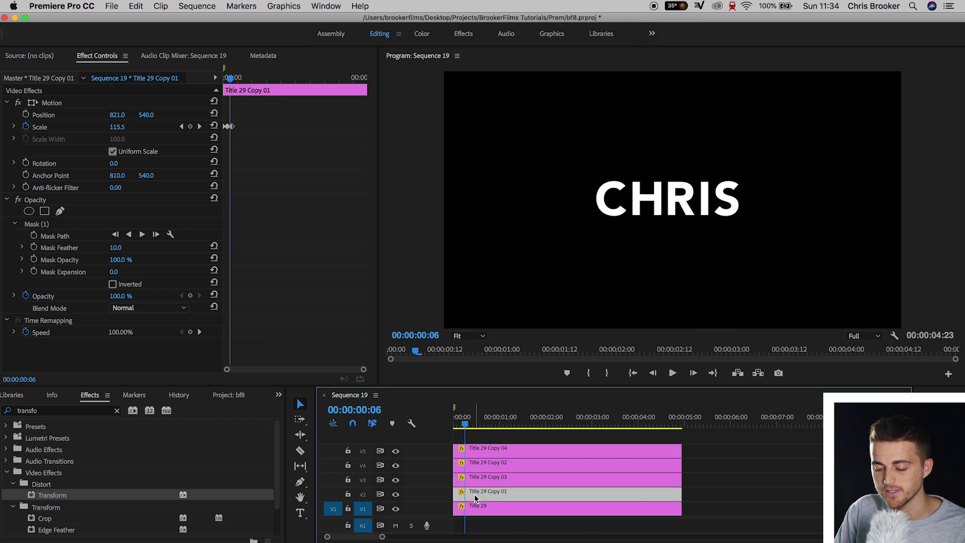
{"action": "left_click_drag", "start_coordinate": [474, 493], "coordinate": [483, 493]}
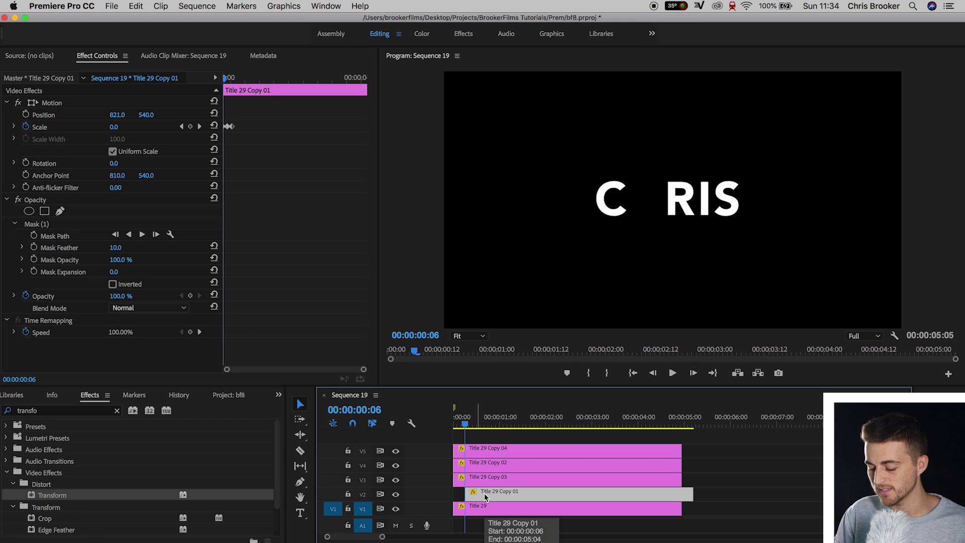
{"action": "key", "text": "Right"}
{"action": "key", "text": "Right"}
{"action": "key", "text": "Right"}
{"action": "key", "text": "Right"}
{"action": "key", "text": "Right"}
{"action": "key", "text": "Right"}
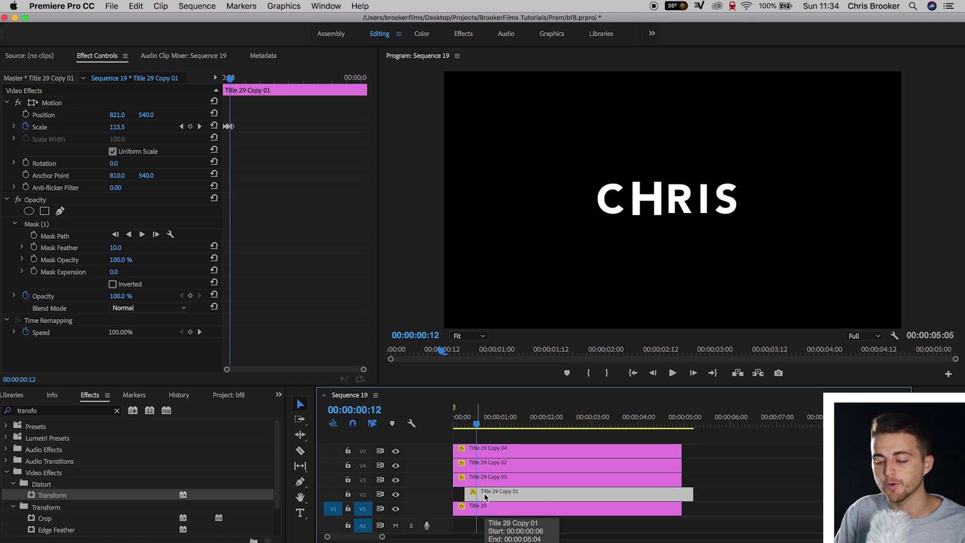
{"action": "left_click_drag", "start_coordinate": [494, 484], "coordinate": [513, 468]}
{"action": "key", "text": "Right"}
{"action": "key", "text": "Right"}
{"action": "key", "text": "Right"}
{"action": "key", "text": "Right"}
{"action": "key", "text": "Right"}
{"action": "key", "text": "Right"}
{"action": "key", "text": "Right"}
{"action": "key", "text": "Right"}
{"action": "key", "text": "Right"}
{"action": "key", "text": "Right"}
{"action": "key", "text": "Right"}
{"action": "key", "text": "Right"}
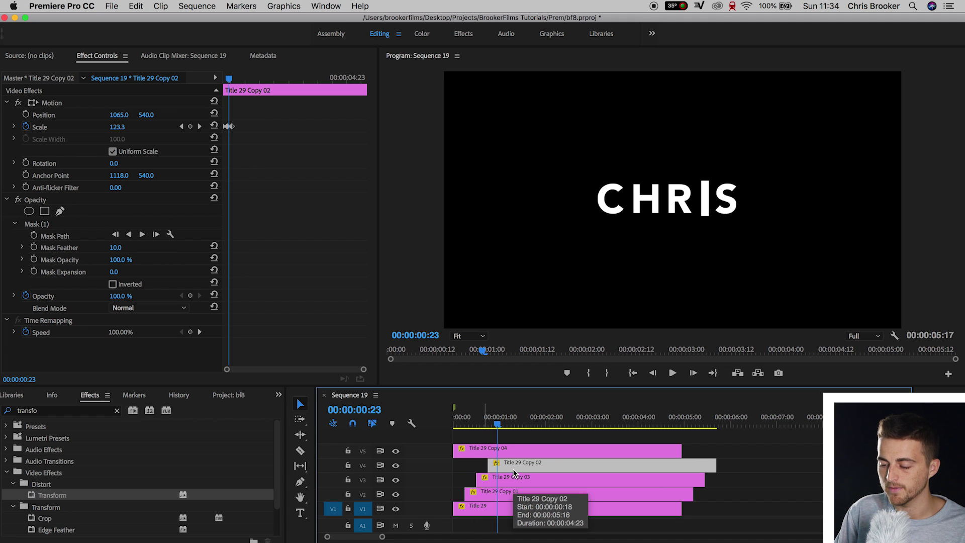
{"action": "left_click", "coordinate": [494, 450]}
{"action": "left_click_drag", "start_coordinate": [493, 451], "coordinate": [540, 451]}
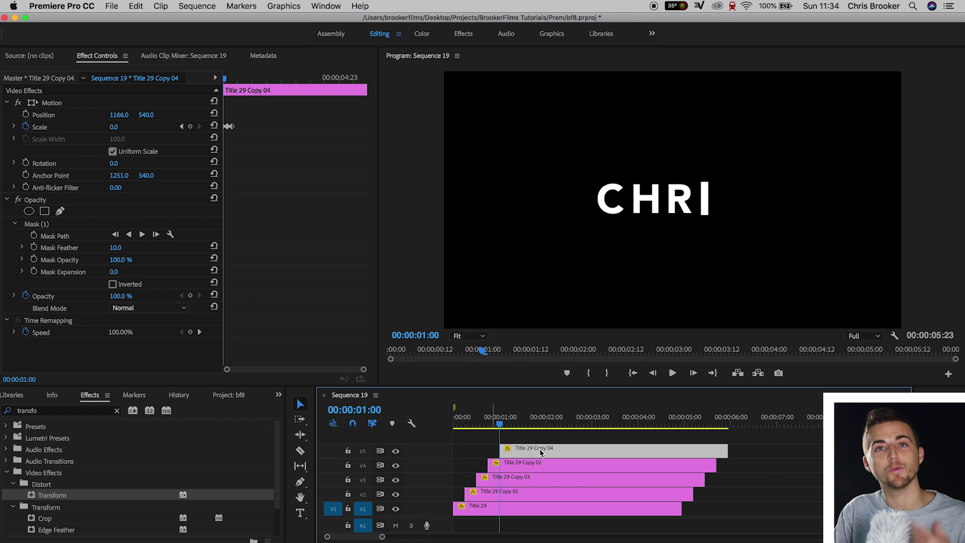
Step: Play the sequence from the start to preview CHRIS popping in letter by letter, six frames apart
{"action": "key", "text": "Home"}
{"action": "key", "text": "space"}
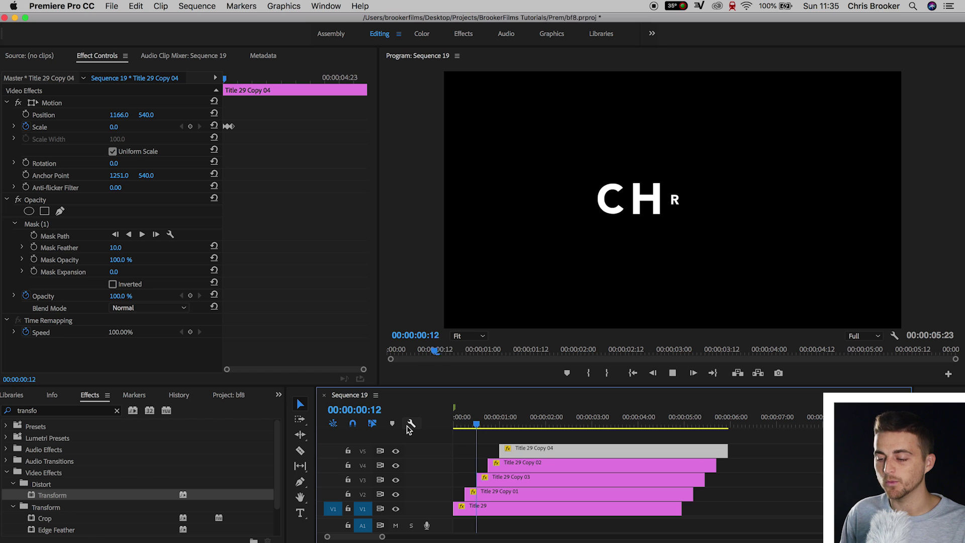